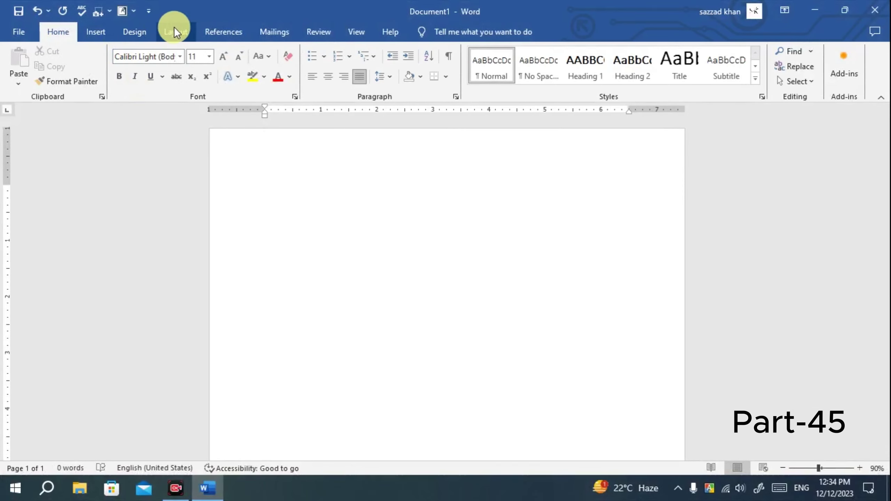
Turn off line-number suppression for the current paragraph of the blank document.
{"action": "left_click", "coordinate": [174, 29]}
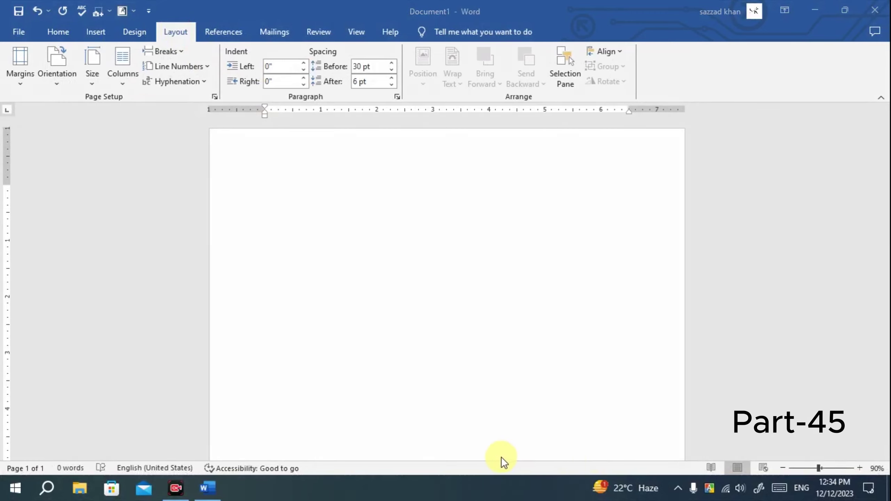
{"action": "mouse_move", "coordinate": [420, 343]}
{"action": "left_mouse_down"}
{"action": "mouse_move", "coordinate": [235, 164]}
{"action": "mouse_move", "coordinate": [205, 84]}
{"action": "mouse_move", "coordinate": [192, 75]}
{"action": "left_mouse_up"}
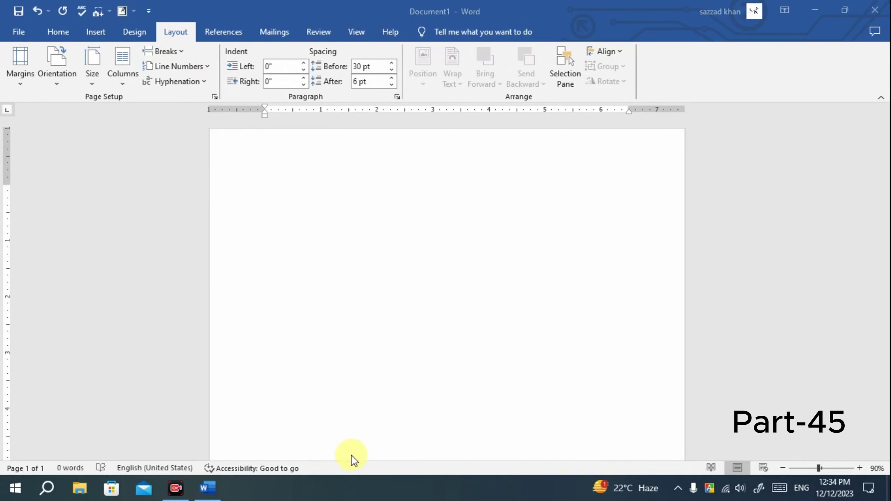
{"action": "left_click", "coordinate": [196, 67]}
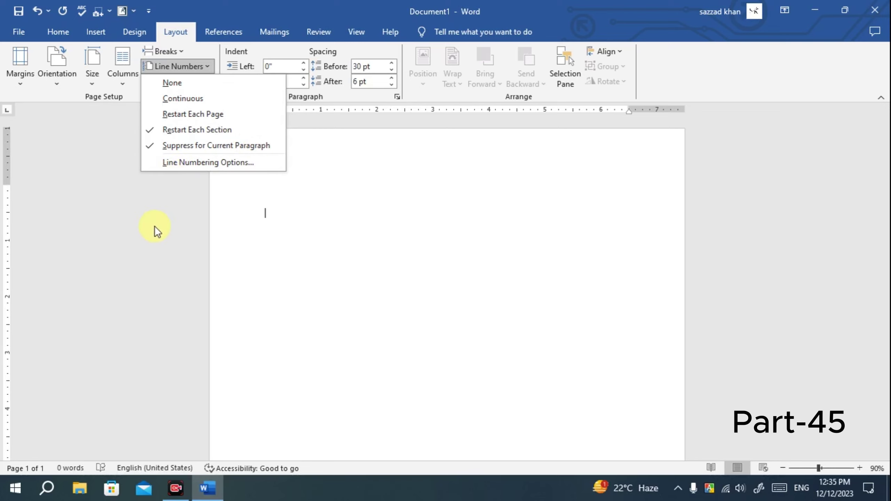
{"action": "left_click", "coordinate": [183, 145]}
Set the document's line numbering to None.
{"action": "left_click", "coordinate": [197, 88]}
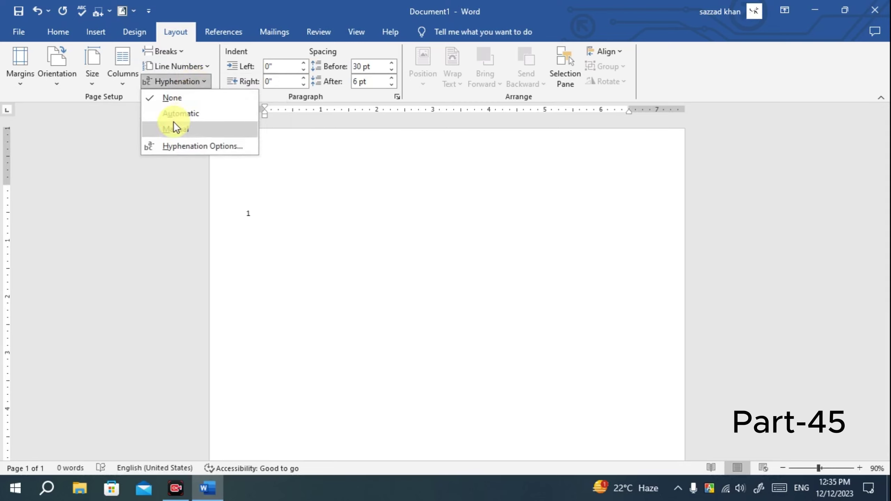
{"action": "left_click", "coordinate": [187, 65]}
{"action": "left_click", "coordinate": [155, 134]}
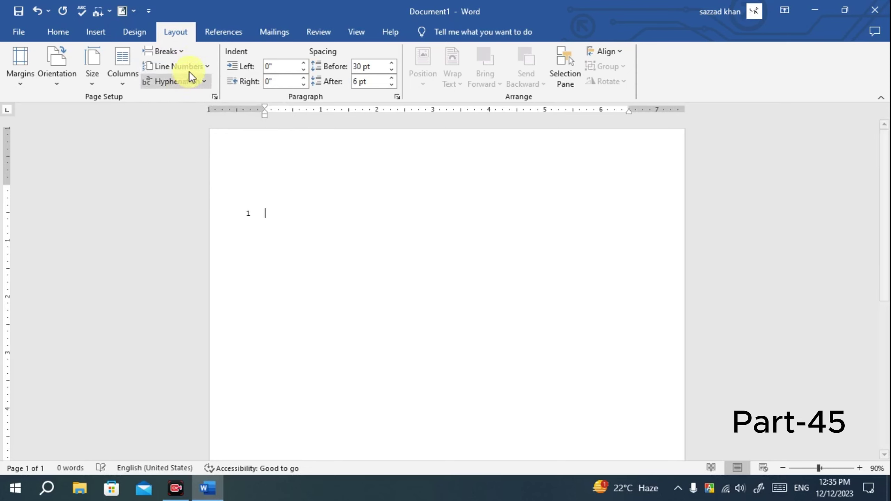
{"action": "left_click", "coordinate": [196, 66]}
{"action": "left_click", "coordinate": [191, 88]}
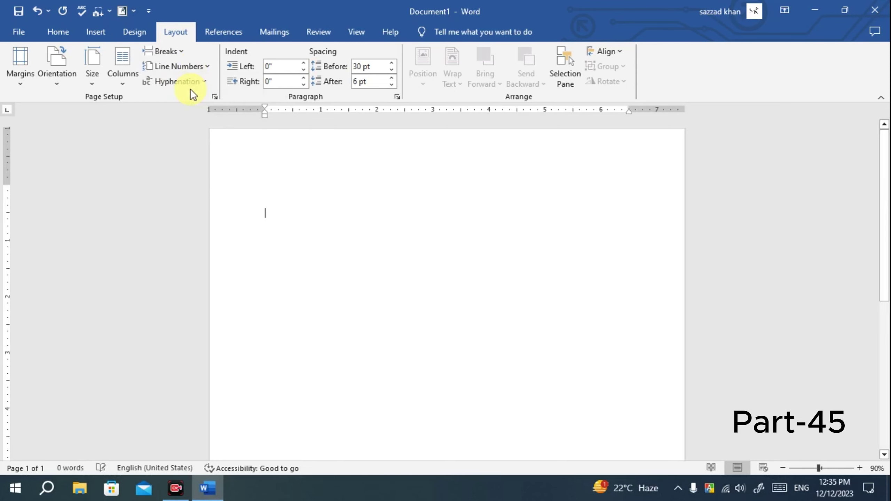
Turn on Continuous line numbering for the document.
{"action": "left_click", "coordinate": [205, 68]}
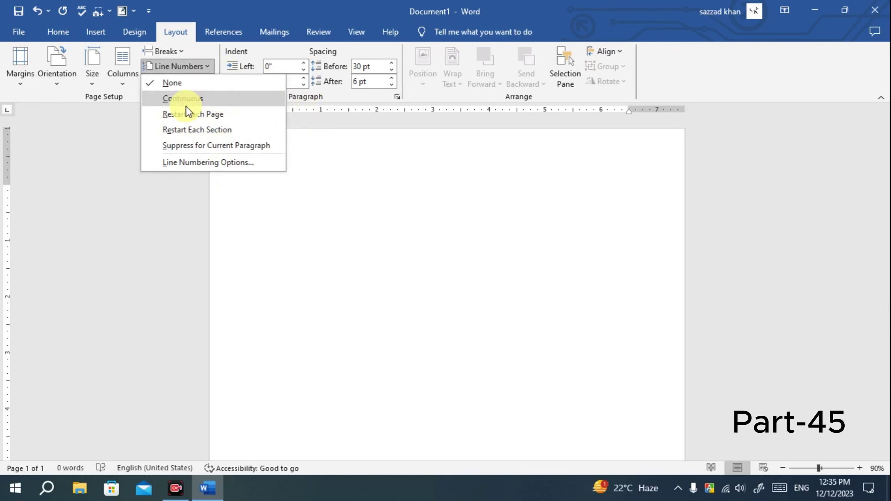
{"action": "left_click", "coordinate": [324, 197]}
{"action": "left_click", "coordinate": [211, 67]}
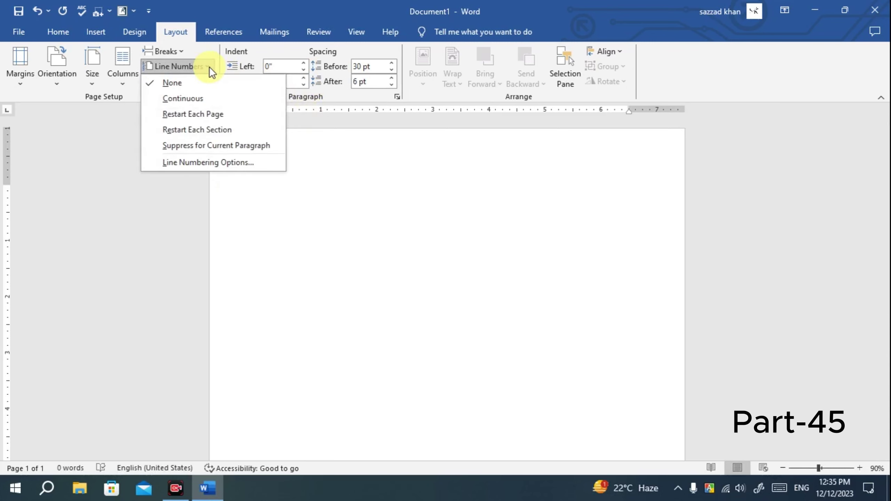
{"action": "left_click", "coordinate": [225, 99]}
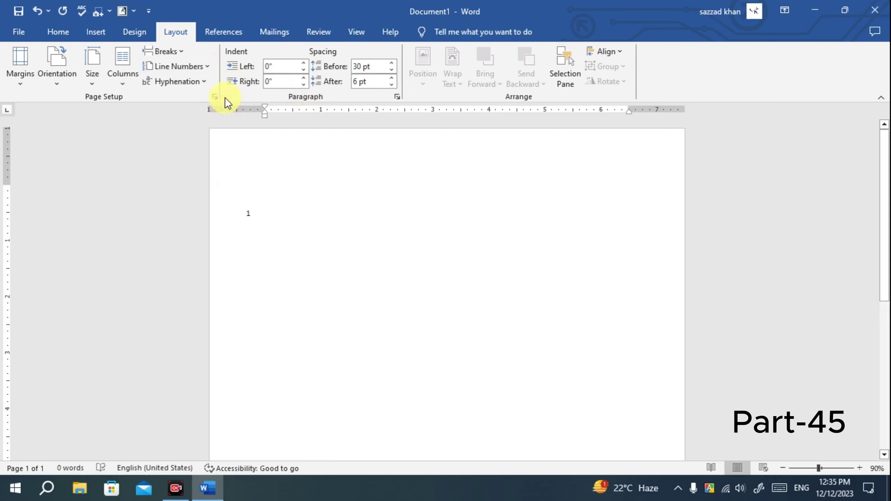
Zoom the page to 150% and enter two lines of sample text, "Hjgcgcgcgcgc" and "jlbjbjbjbb".
{"action": "left_click", "coordinate": [858, 469]}
{"action": "left_click", "coordinate": [856, 468]}
{"action": "left_click", "coordinate": [856, 469]}
{"action": "left_click", "coordinate": [856, 468]}
{"action": "left_click", "coordinate": [857, 468]}
{"action": "left_click", "coordinate": [856, 468]}
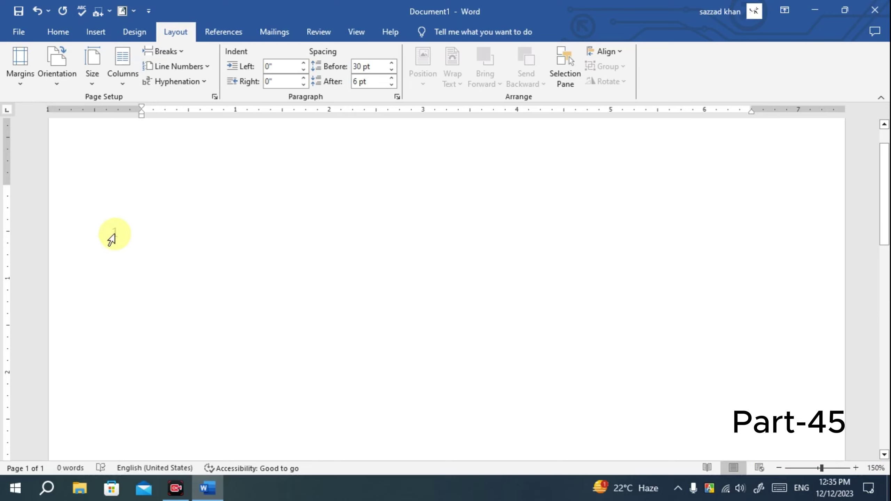
{"action": "type", "text": "hj"}
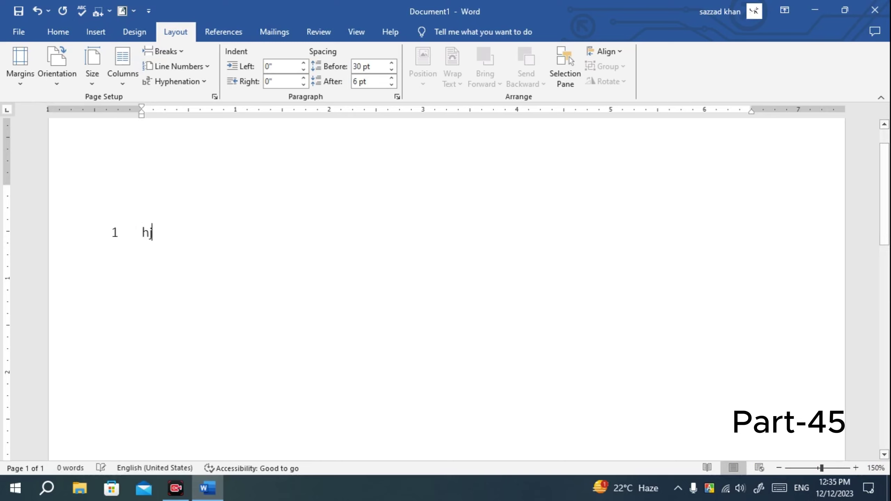
{"action": "type", "text": "gcgcgcgcgc"}
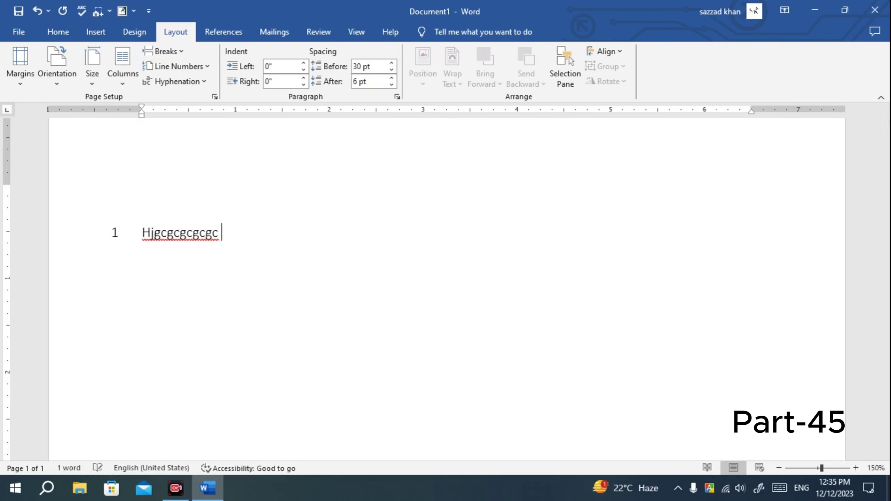
{"action": "key", "text": "Return"}
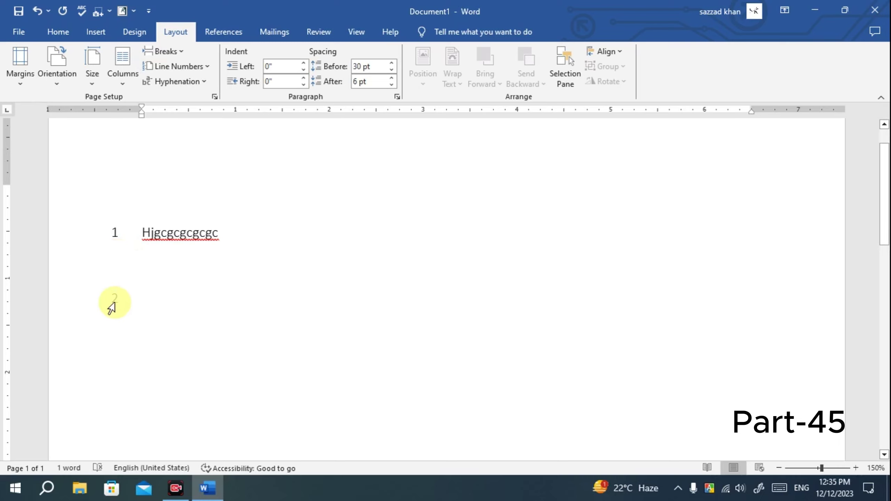
{"action": "type", "text": "jlbjbjbb"}
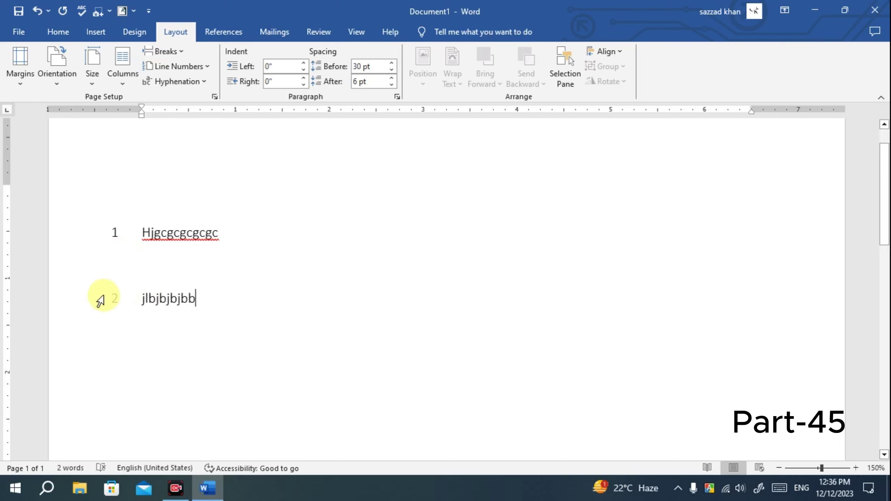
Suppress the line number of the second line of text, followed by that of the first line.
{"action": "left_click", "coordinate": [211, 65]}
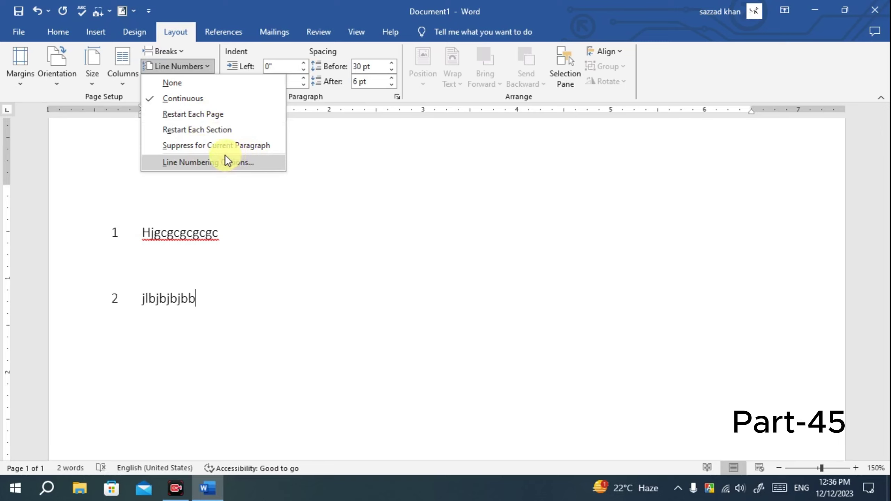
{"action": "left_click", "coordinate": [172, 297]}
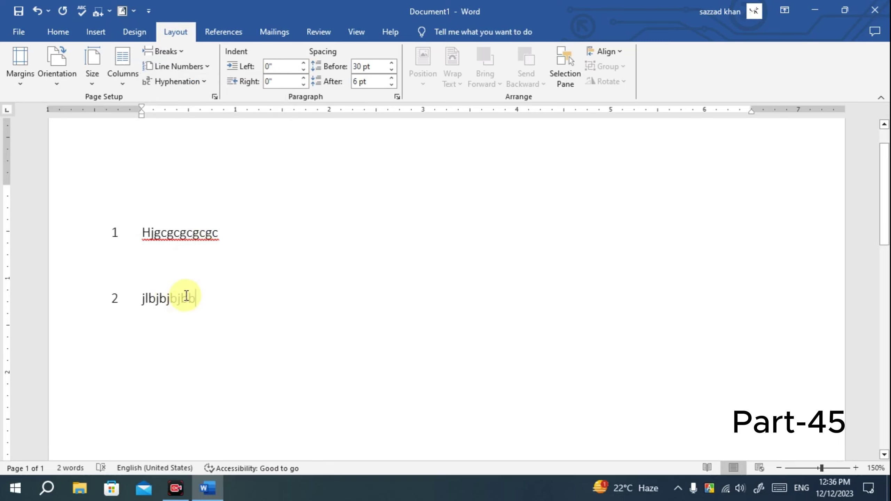
{"action": "left_click", "coordinate": [202, 70]}
{"action": "left_click", "coordinate": [197, 145]}
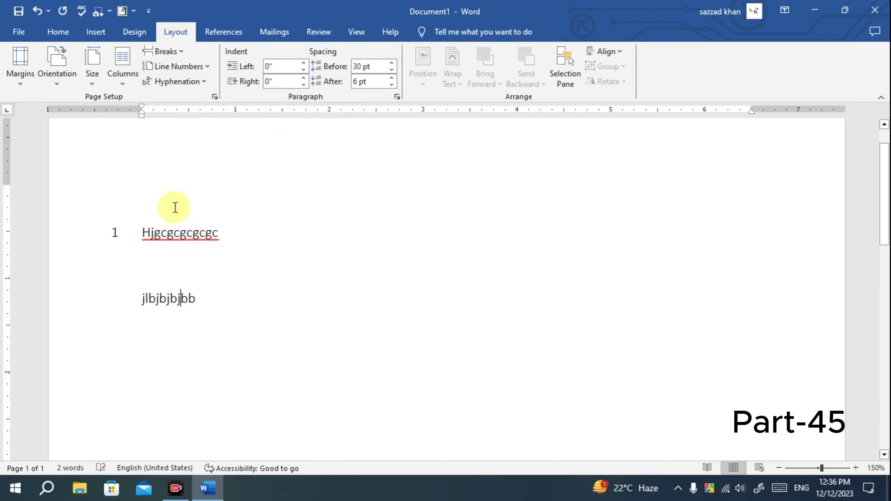
{"action": "left_click", "coordinate": [175, 235]}
{"action": "left_click", "coordinate": [168, 233]}
{"action": "left_click", "coordinate": [212, 70]}
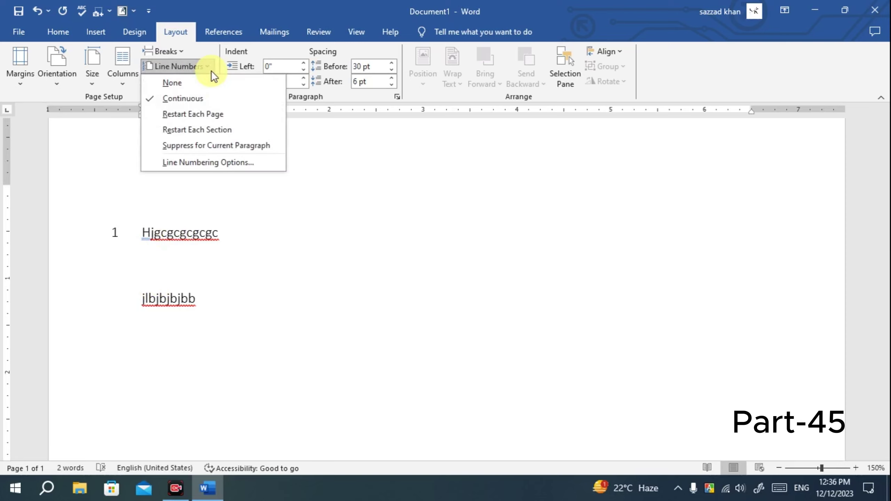
{"action": "left_click", "coordinate": [213, 142]}
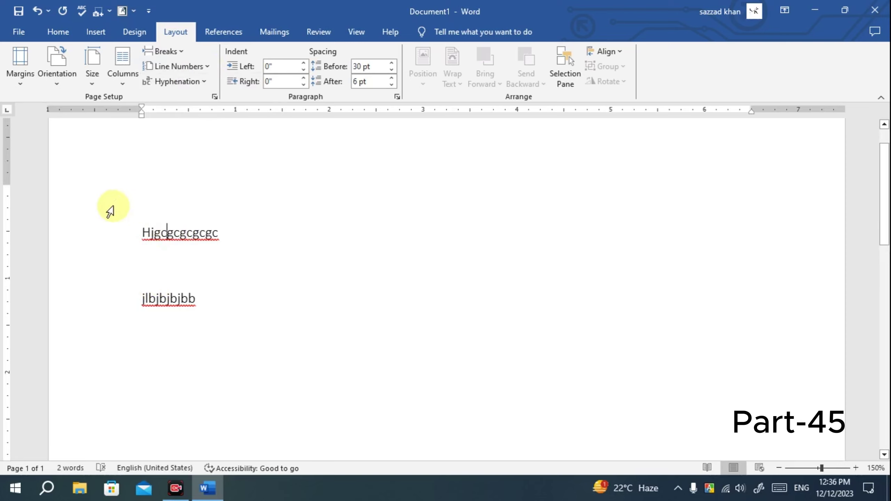
Remove the line-number suppression from the first and second lines of text.
{"action": "left_click", "coordinate": [205, 69]}
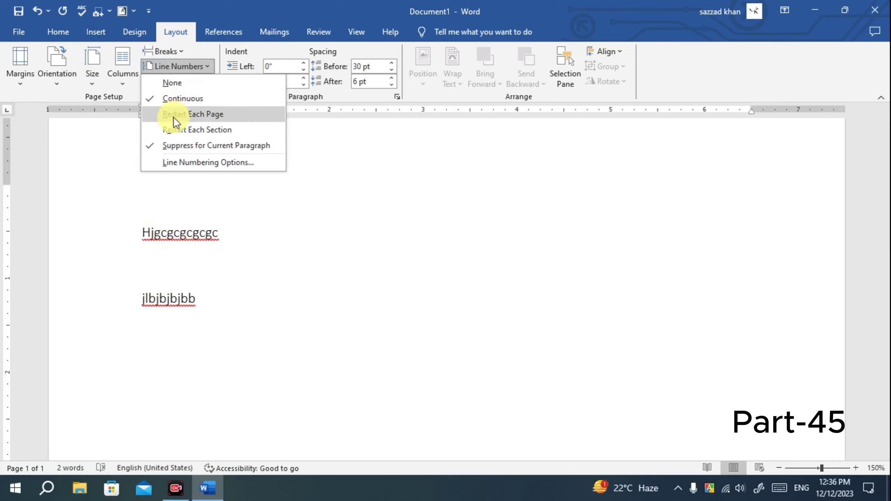
{"action": "left_click", "coordinate": [174, 144]}
{"action": "left_click", "coordinate": [162, 298]}
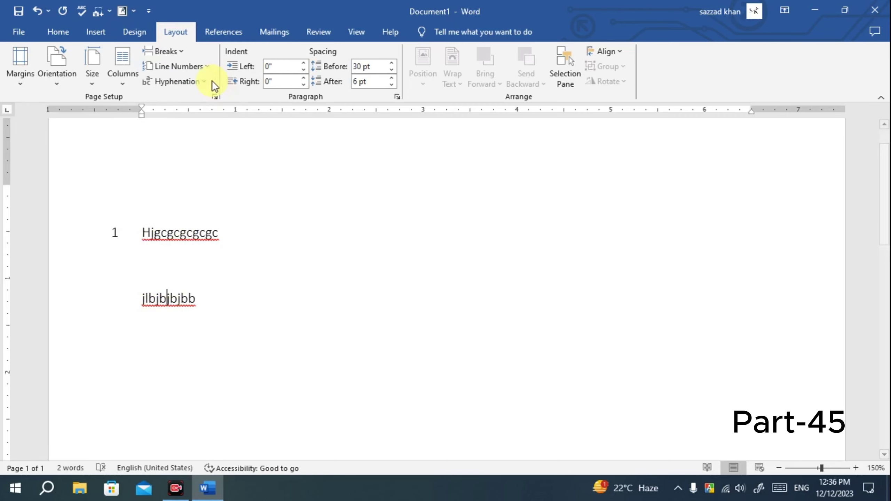
{"action": "left_click", "coordinate": [207, 67]}
{"action": "left_click", "coordinate": [182, 145]}
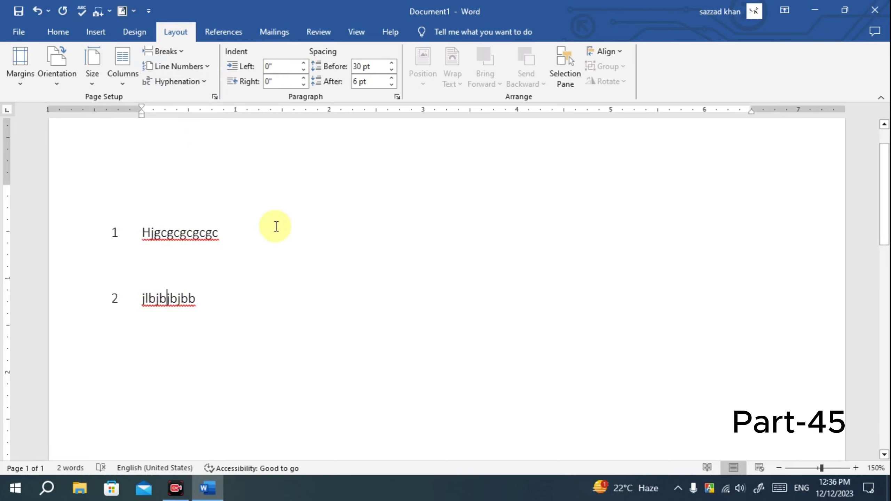
Delete both lines of sample text and set line numbering to None.
{"action": "left_click_drag", "start_coordinate": [207, 303], "coordinate": [90, 200]}
{"action": "key", "text": "Delete"}
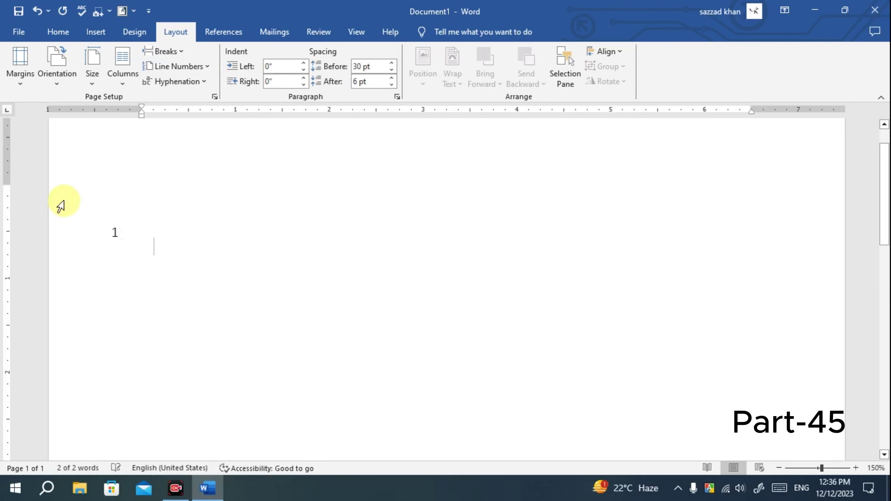
{"action": "left_click", "coordinate": [209, 68]}
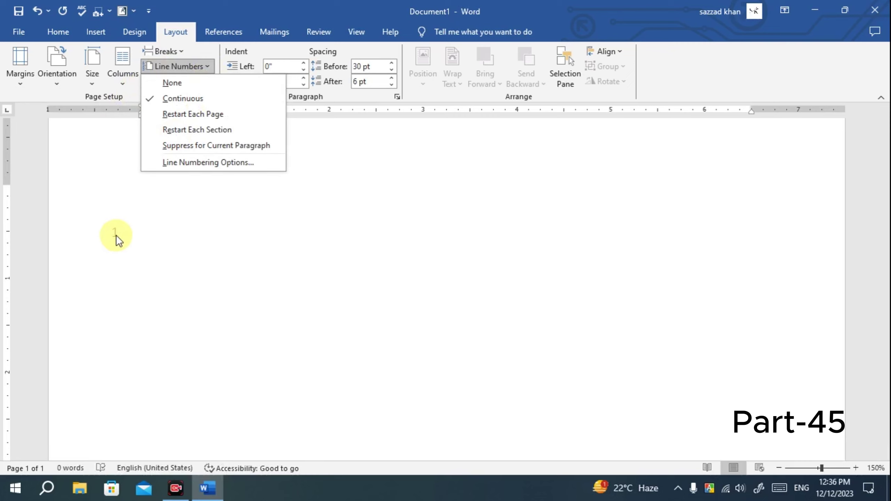
{"action": "left_click", "coordinate": [185, 80]}
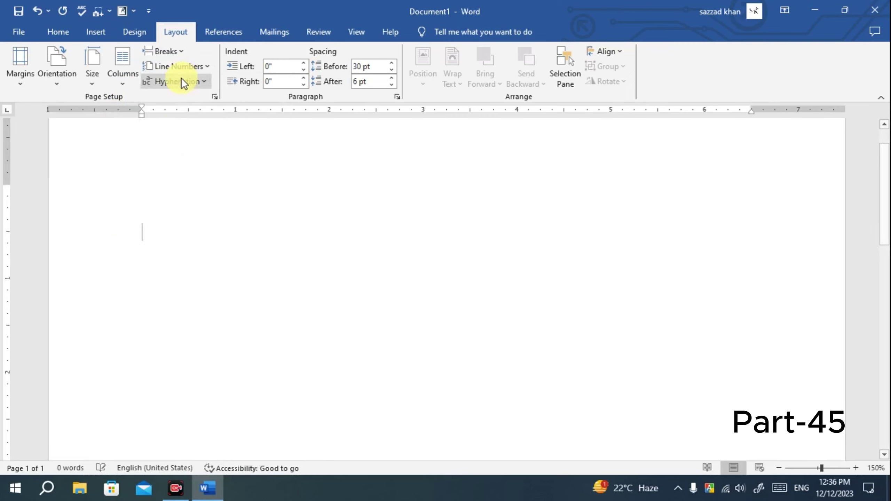
Open the line numbering options and review the Margins, Paper and Layout settings of the page setup.
{"action": "left_click", "coordinate": [206, 66]}
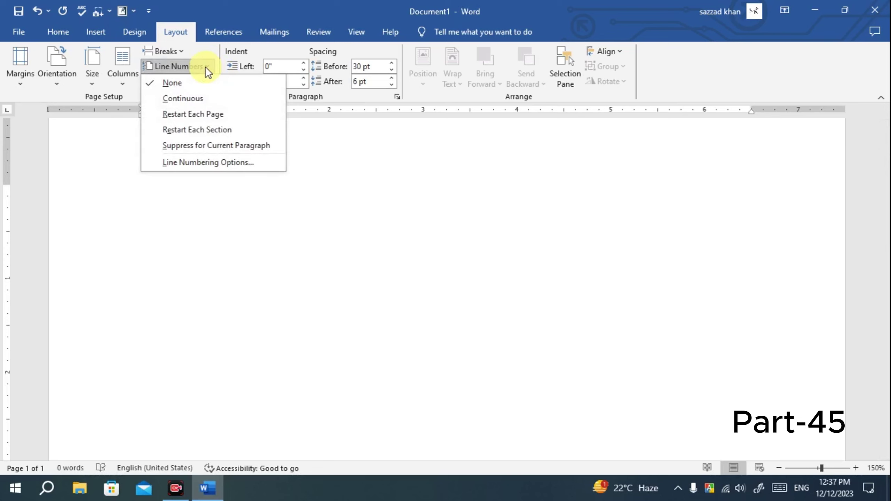
{"action": "left_click", "coordinate": [234, 167]}
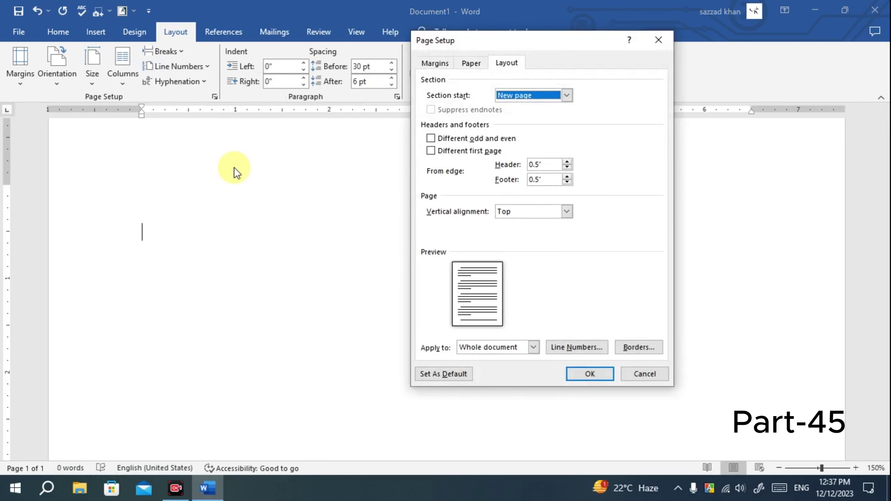
{"action": "left_click", "coordinate": [435, 66]}
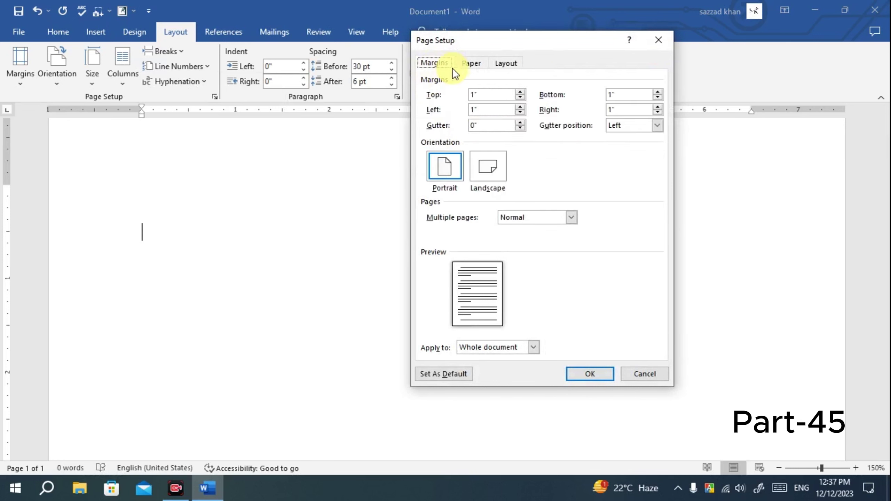
{"action": "left_click", "coordinate": [476, 64]}
{"action": "left_click", "coordinate": [435, 65]}
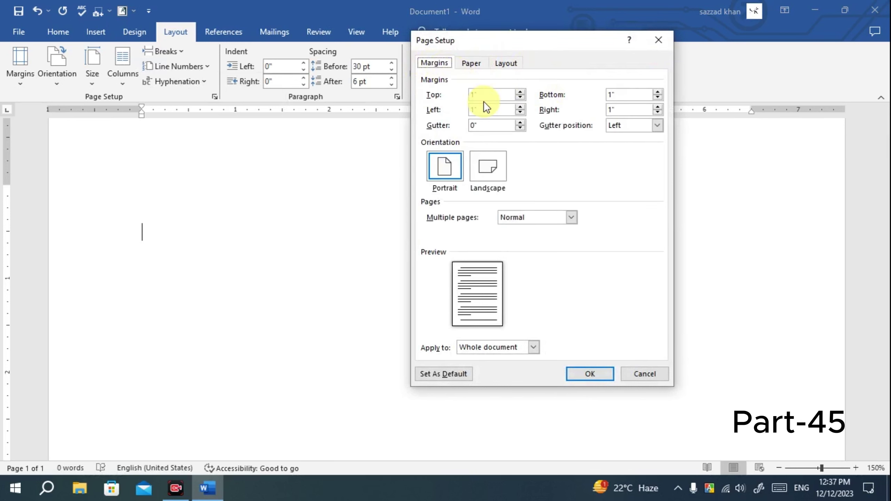
{"action": "left_click", "coordinate": [511, 65]}
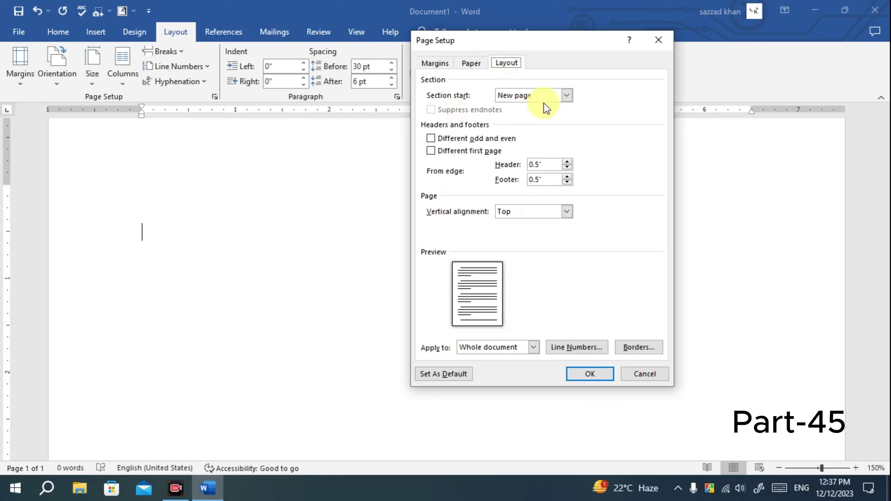
Examine the section start options in the page setup, choosing New page.
{"action": "left_click", "coordinate": [567, 94]}
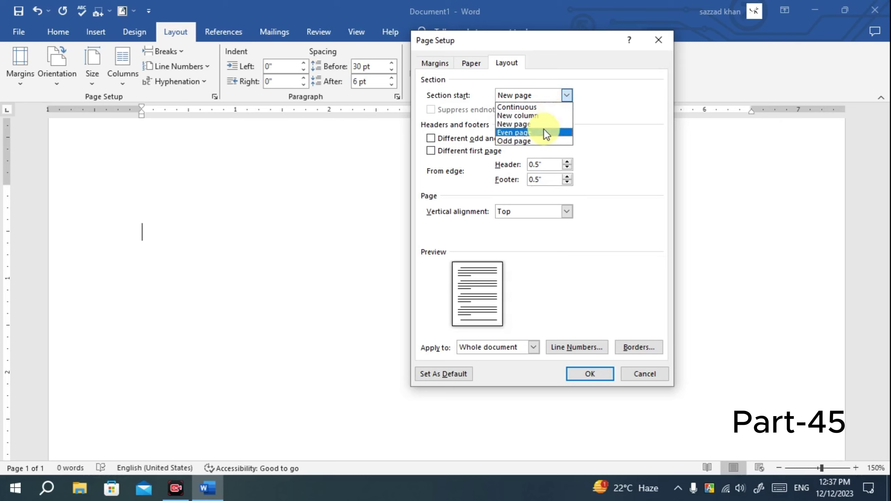
{"action": "left_click", "coordinate": [543, 126]}
{"action": "left_click", "coordinate": [547, 99]}
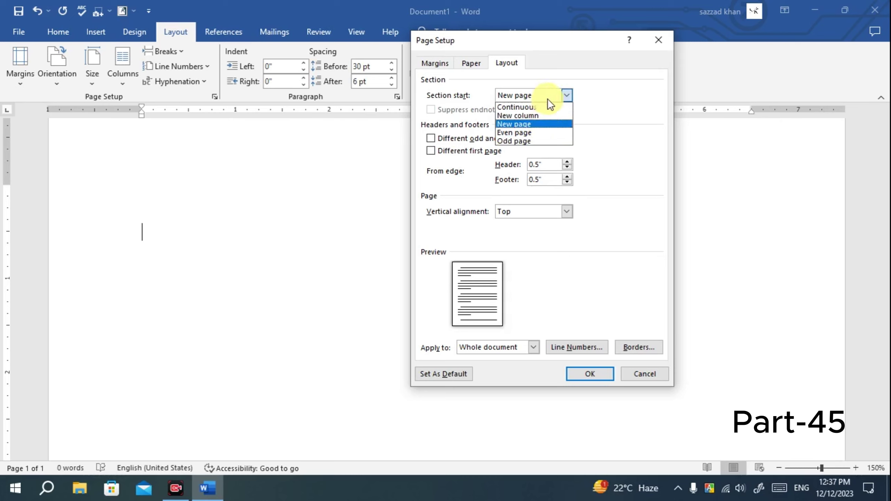
{"action": "left_click", "coordinate": [558, 92]}
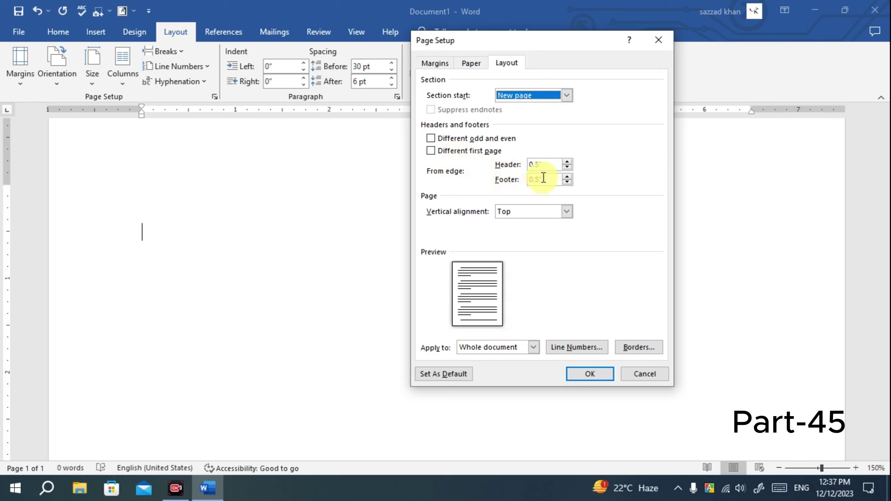
Adjust the header's distance from the page edge, ending at 0.5".
{"action": "left_click", "coordinate": [547, 164]}
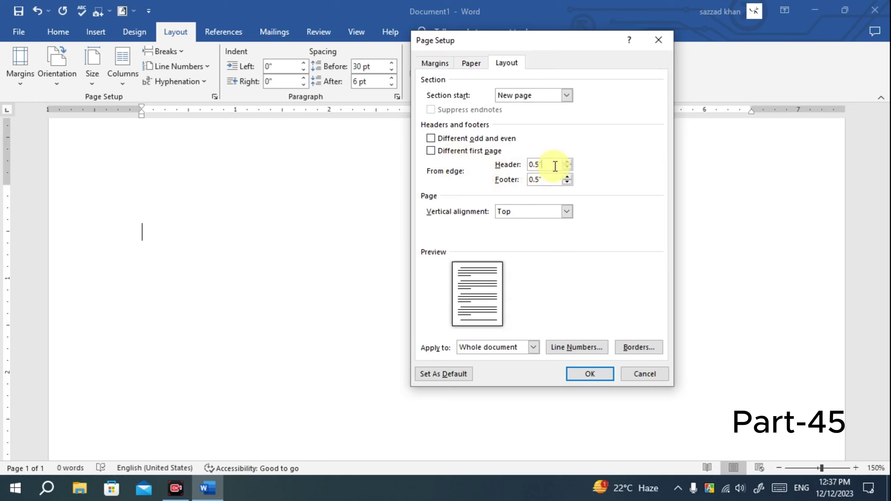
{"action": "left_click", "coordinate": [567, 161]}
{"action": "left_click", "coordinate": [567, 161]}
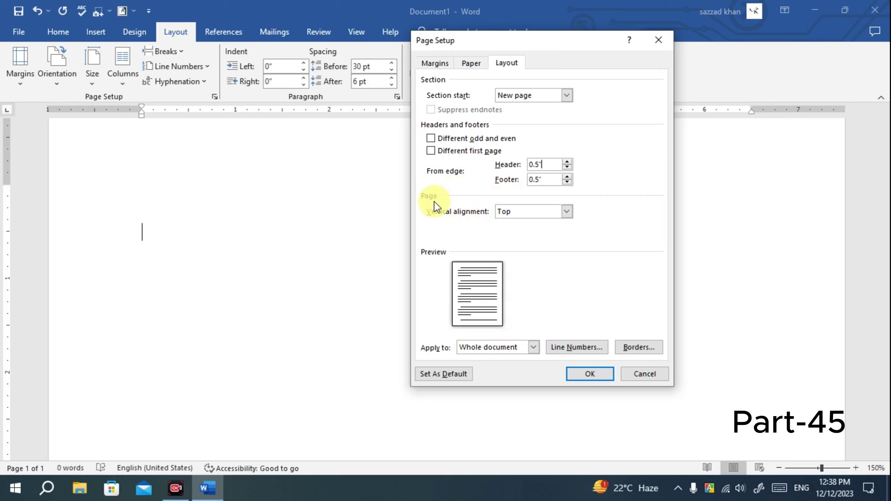
Set the page's vertical alignment to Center for the whole document and apply the page setup.
{"action": "left_click", "coordinate": [568, 211]}
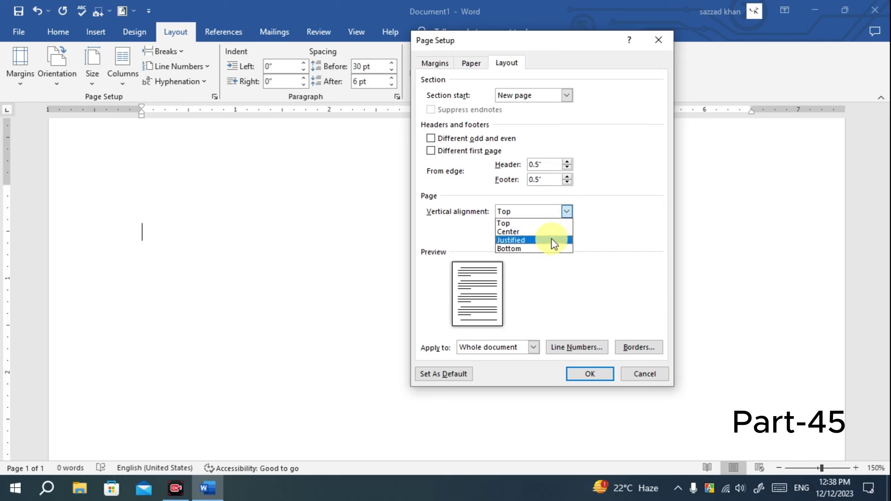
{"action": "left_click", "coordinate": [542, 233]}
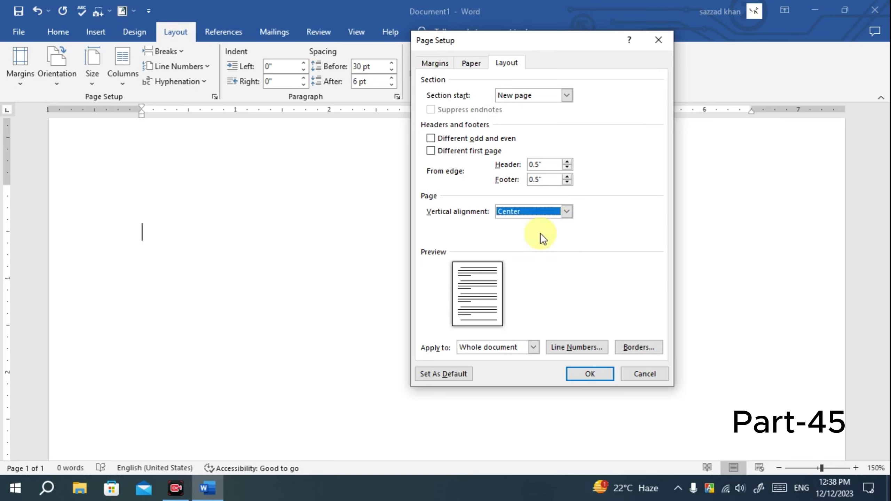
{"action": "left_click", "coordinate": [602, 379]}
{"action": "scroll", "coordinate": [428, 293], "scroll_direction": "down", "scroll_amount": 3}
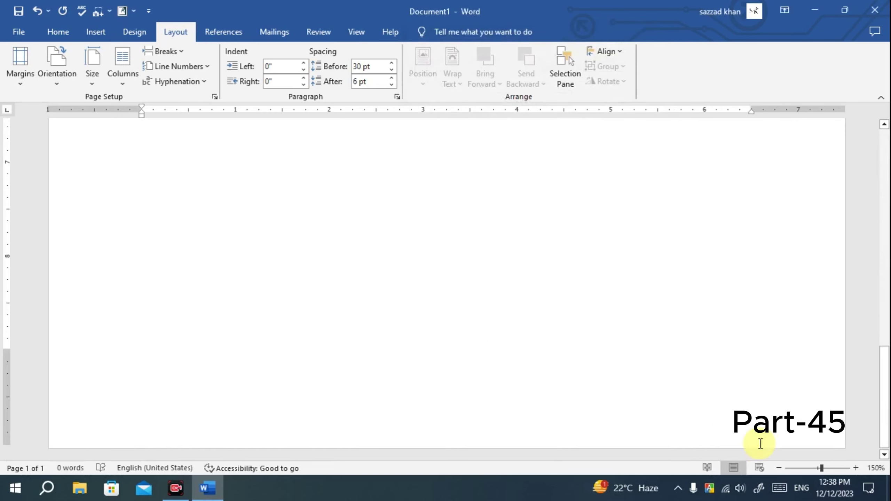
{"action": "left_click", "coordinate": [777, 467]}
{"action": "left_click", "coordinate": [778, 468]}
{"action": "left_click", "coordinate": [778, 468]}
{"action": "left_click", "coordinate": [777, 467]}
{"action": "left_click", "coordinate": [760, 469]}
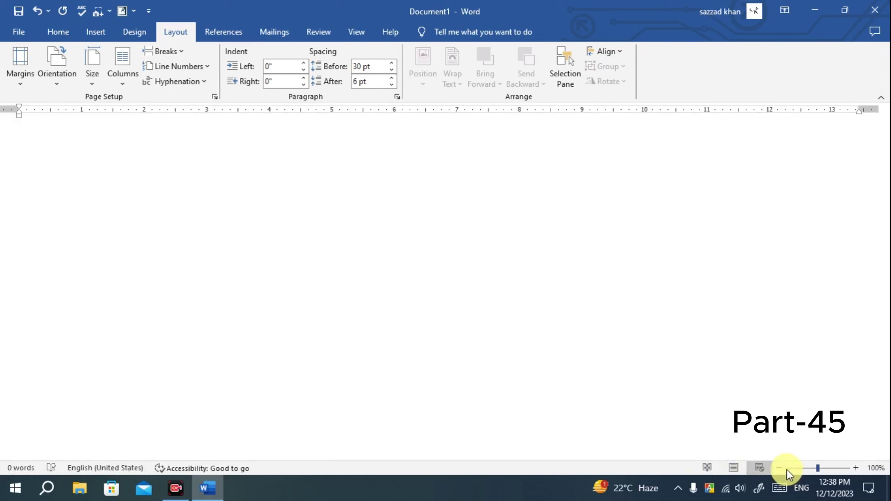
{"action": "left_click", "coordinate": [784, 469]}
{"action": "left_click", "coordinate": [784, 469]}
{"action": "left_click", "coordinate": [784, 469]}
{"action": "left_click", "coordinate": [785, 468]}
{"action": "left_click", "coordinate": [785, 469]}
{"action": "left_click", "coordinate": [784, 468]}
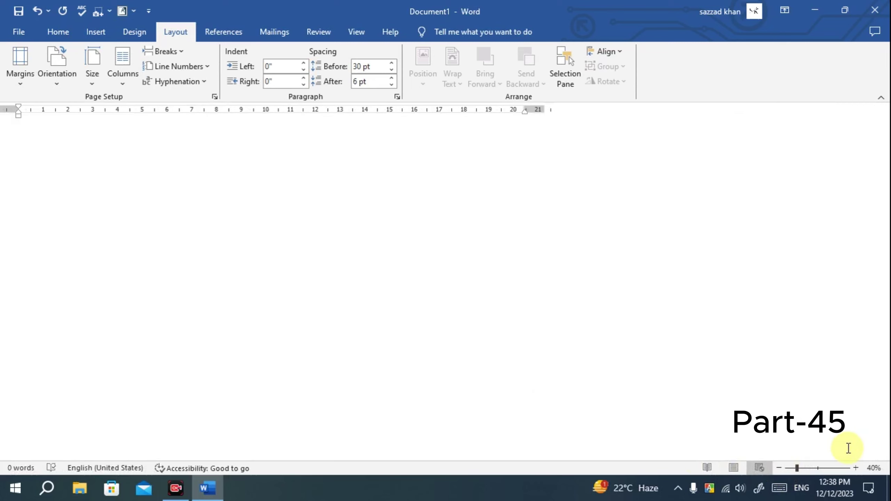
{"action": "left_click", "coordinate": [737, 468]}
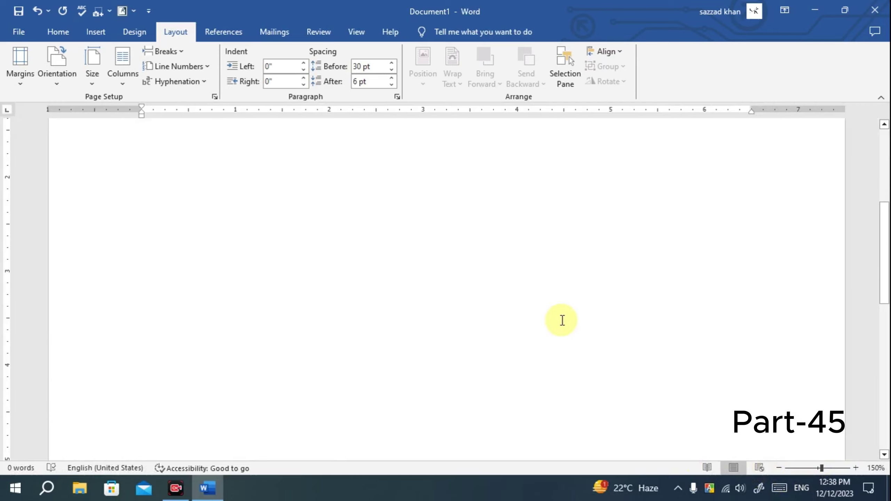
Zoom the document out to 70% and examine where the insertion point sits vertically on the page.
{"action": "left_click", "coordinate": [781, 468]}
{"action": "left_click", "coordinate": [780, 467]}
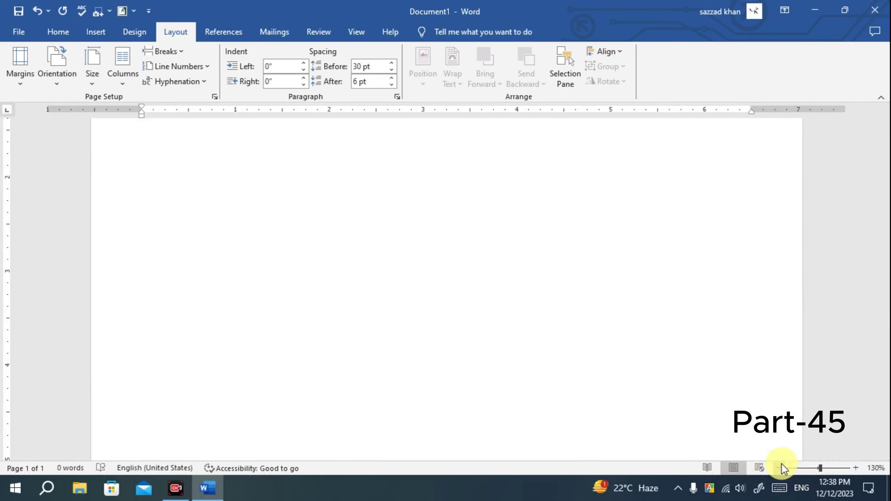
{"action": "left_click", "coordinate": [781, 467]}
{"action": "left_click", "coordinate": [780, 467]}
{"action": "left_click", "coordinate": [781, 467]}
{"action": "left_click", "coordinate": [780, 468]}
{"action": "left_click", "coordinate": [781, 467]}
{"action": "left_click", "coordinate": [781, 468]}
{"action": "scroll", "coordinate": [491, 355], "scroll_direction": "down", "scroll_amount": 3}
{"action": "scroll", "coordinate": [456, 342], "scroll_direction": "up", "scroll_amount": 3}
{"action": "scroll", "coordinate": [351, 324], "scroll_direction": "down", "scroll_amount": 3}
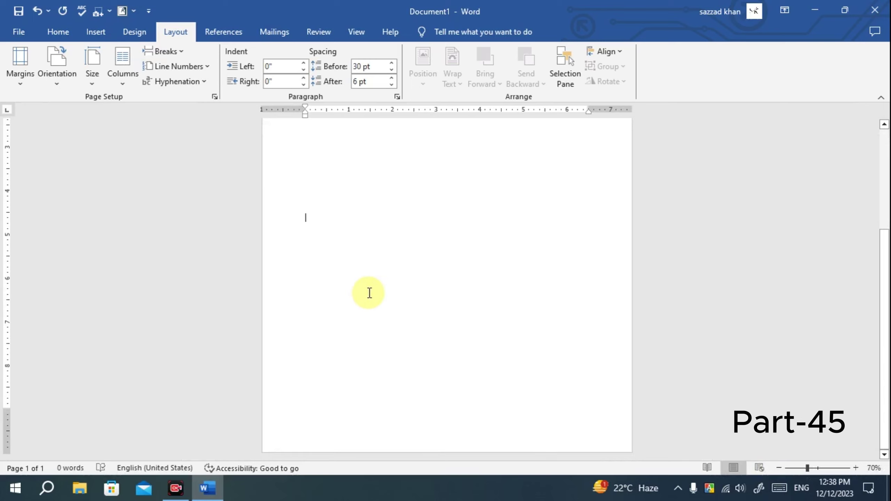
{"action": "scroll", "coordinate": [370, 293], "scroll_direction": "up", "scroll_amount": 4}
{"action": "scroll", "coordinate": [404, 322], "scroll_direction": "down", "scroll_amount": 4}
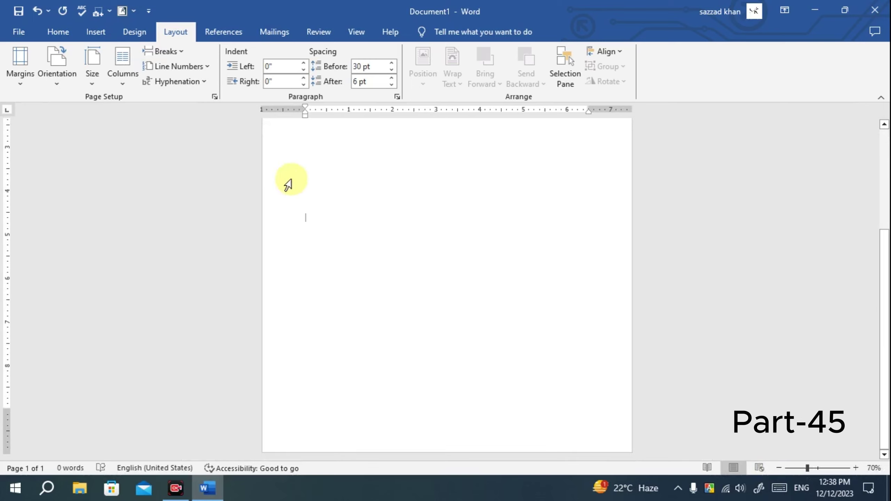
{"action": "scroll", "coordinate": [364, 249], "scroll_direction": "up", "scroll_amount": 4}
{"action": "scroll", "coordinate": [366, 248], "scroll_direction": "down", "scroll_amount": 4}
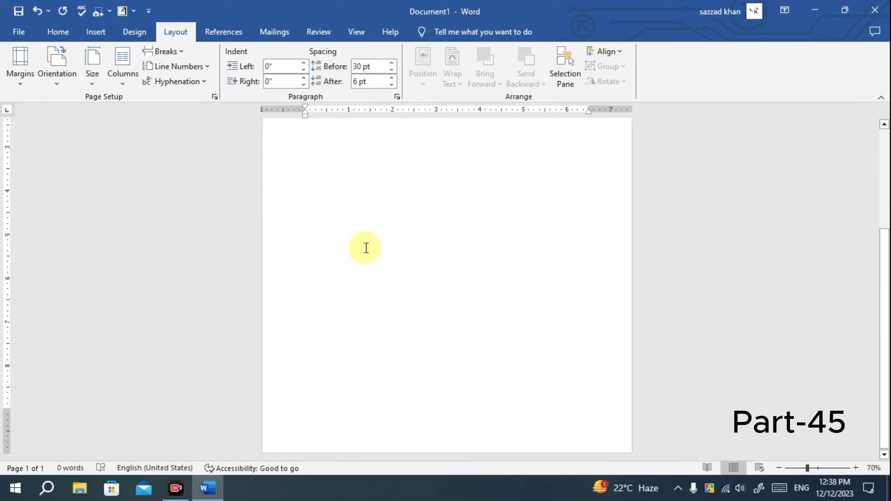
{"action": "scroll", "coordinate": [366, 248], "scroll_direction": "up", "scroll_amount": 2}
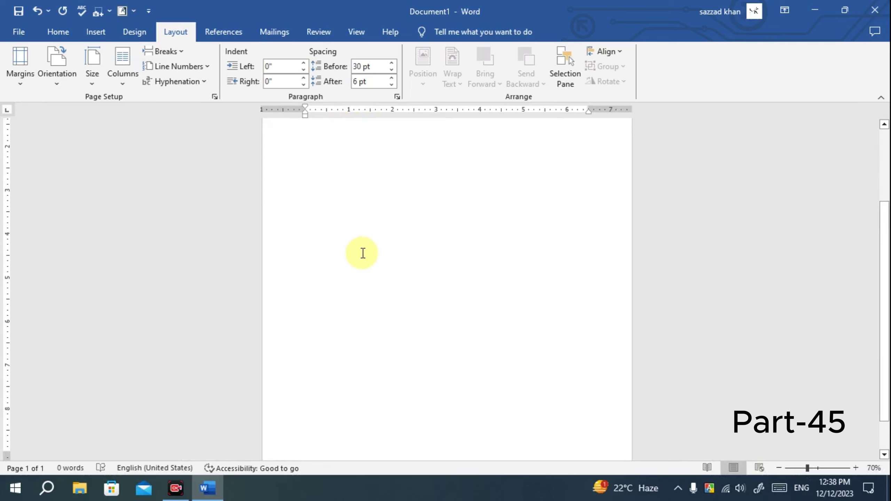
Enter two paragraphs of sample text, "jilgvyivvvvvcftuc" and "knjbbibibbjkbbbjbjb", and check their vertical placement on the page.
{"action": "type", "text": "jilgvyivvvvvcftuc"}
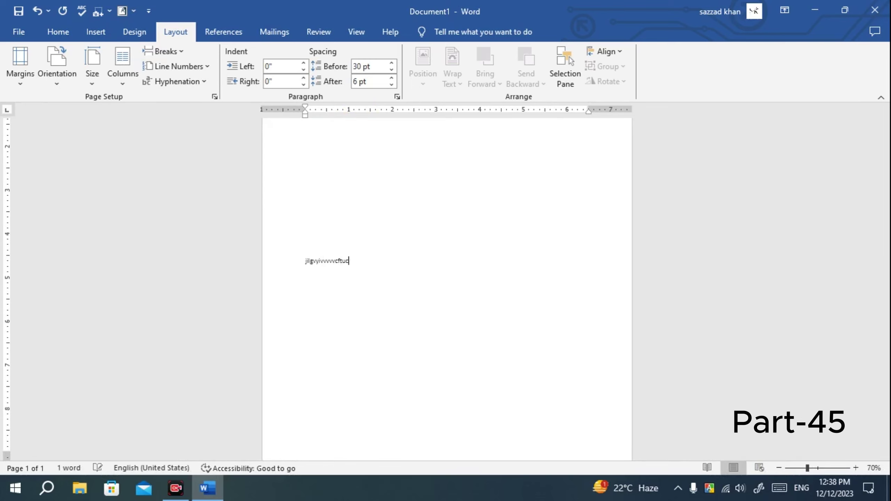
{"action": "key", "text": "Return"}
{"action": "type", "text": "knjbbibibbjkt"}
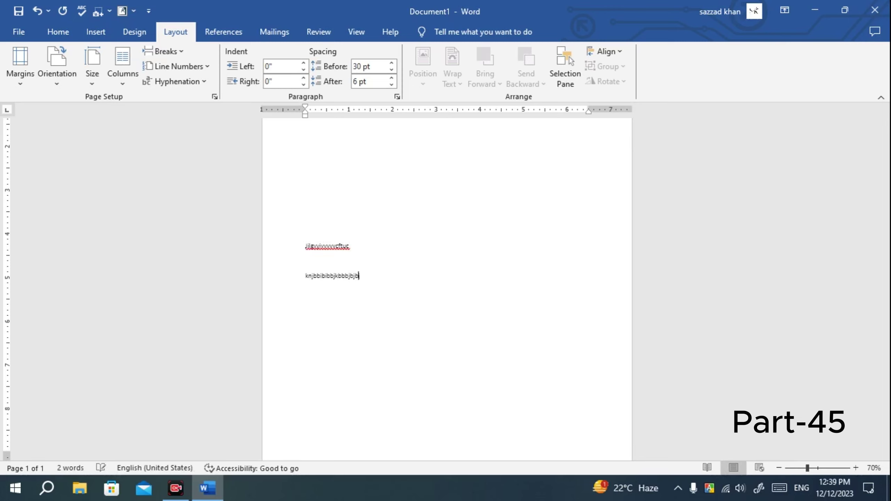
{"action": "key", "text": "Return"}
{"action": "scroll", "coordinate": [361, 264], "scroll_direction": "up", "scroll_amount": 2}
{"action": "scroll", "coordinate": [352, 277], "scroll_direction": "down", "scroll_amount": 3}
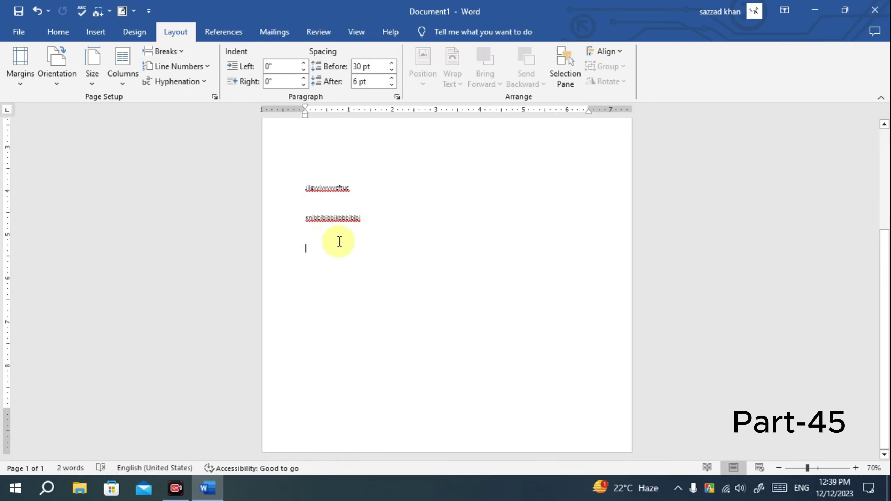
{"action": "scroll", "coordinate": [351, 263], "scroll_direction": "up", "scroll_amount": 3}
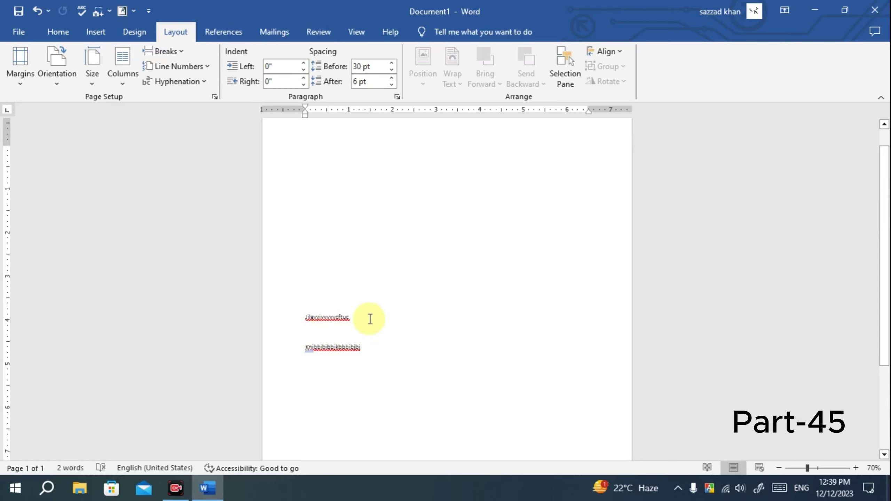
{"action": "scroll", "coordinate": [371, 319], "scroll_direction": "down", "scroll_amount": 5}
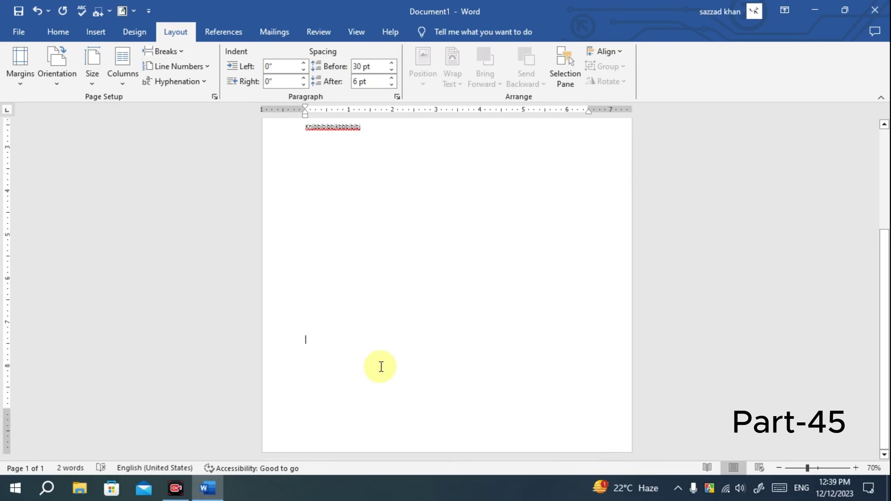
{"action": "scroll", "coordinate": [338, 317], "scroll_direction": "up", "scroll_amount": 3}
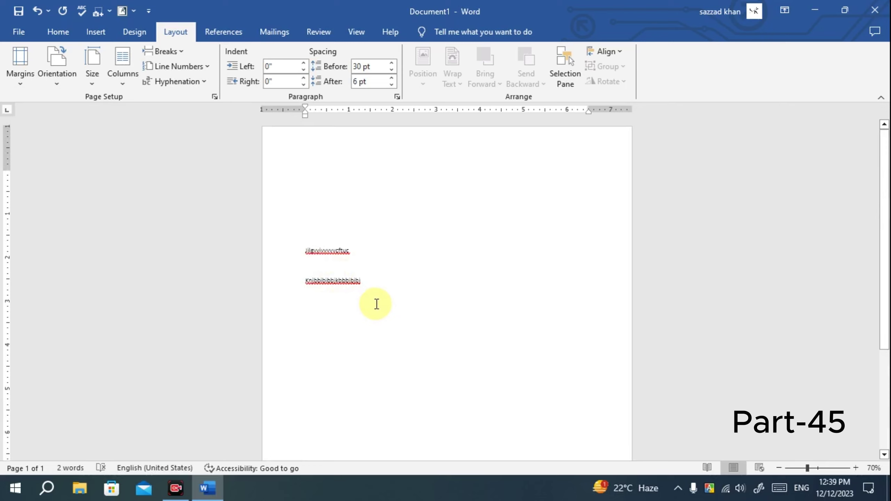
Delete all the sample text from the vertically centered page.
{"action": "key", "text": "ctrl+a"}
{"action": "key", "text": "Delete"}
{"action": "scroll", "coordinate": [290, 288], "scroll_direction": "down", "scroll_amount": 3}
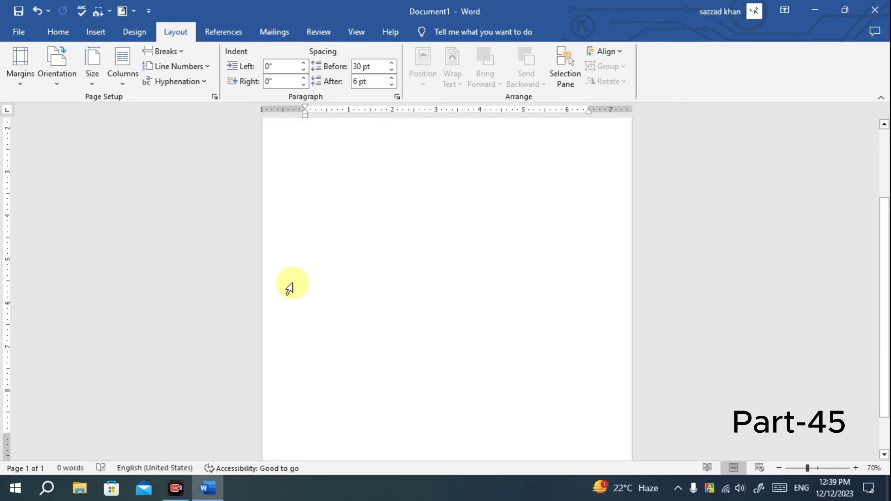
{"action": "scroll", "coordinate": [290, 288], "scroll_direction": "up", "scroll_amount": 3}
Change the page's vertical alignment to Bottom through the line numbering options and apply it to the whole document.
{"action": "left_click", "coordinate": [206, 67]}
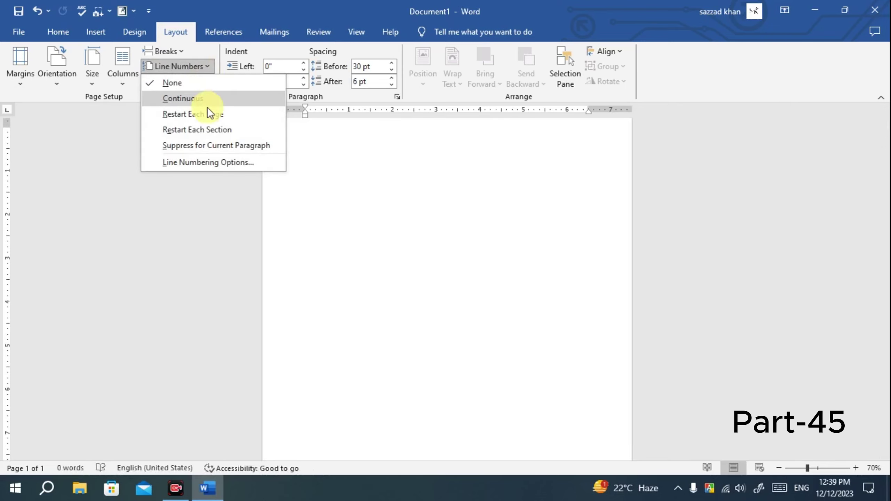
{"action": "left_click", "coordinate": [205, 162]}
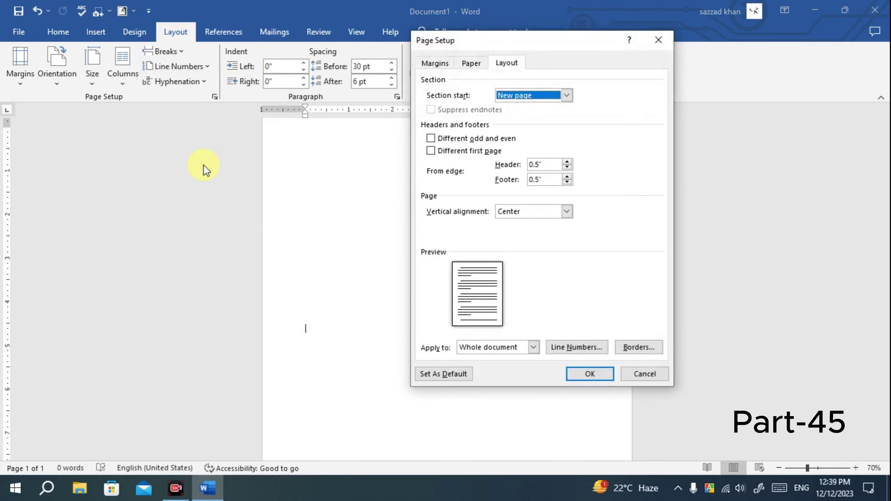
{"action": "left_click", "coordinate": [566, 211]}
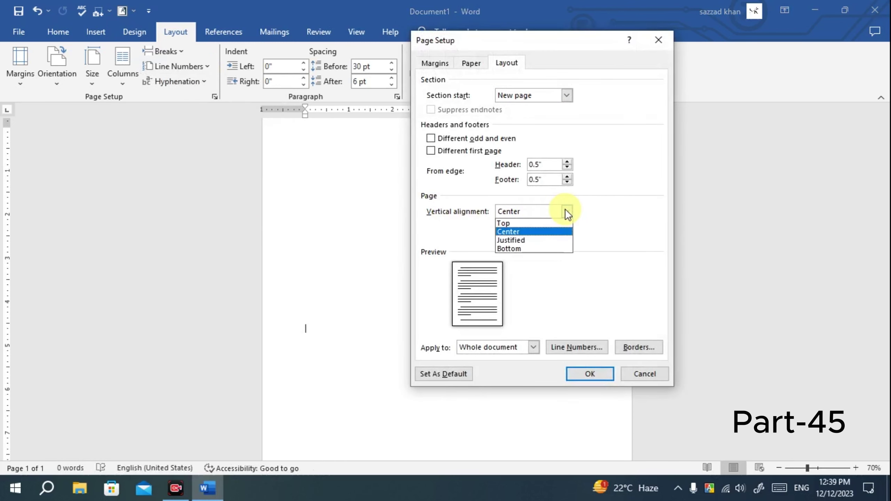
{"action": "left_click", "coordinate": [533, 249]}
{"action": "left_click", "coordinate": [585, 373]}
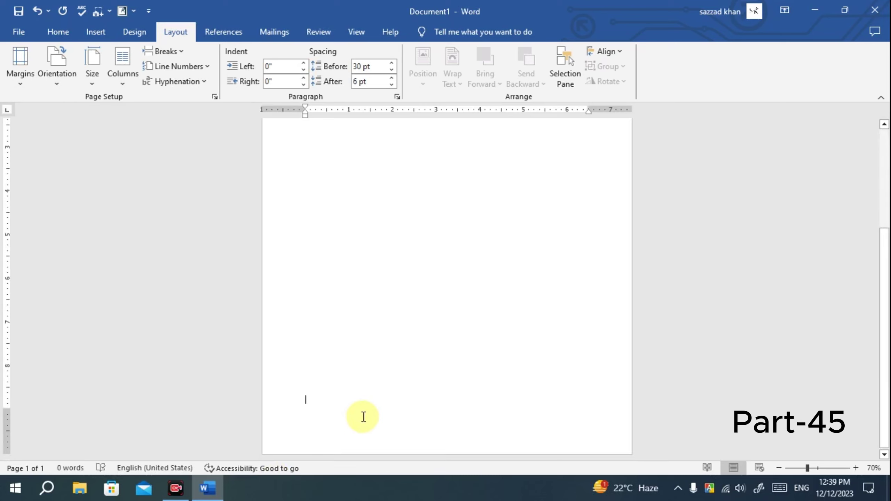
Enter three paragraphs of random sample text on the bottom-aligned page, starting with "hfvkugcvgcvgh".
{"action": "type", "text": "hfvkugcvgcvgh"}
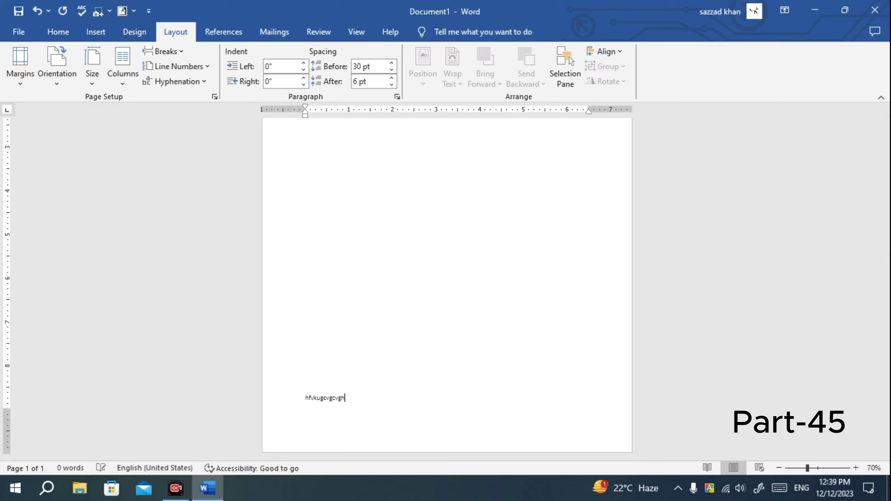
{"action": "key", "text": "Return"}
{"action": "type", "text": "ivvhjvljvj"}
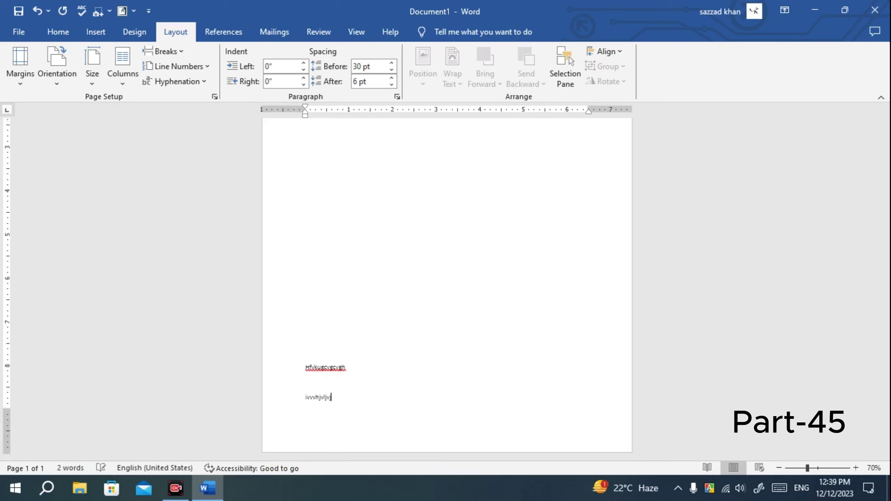
{"action": "type", "text": "vvhjvljvjvhvhj"}
{"action": "key", "text": "Return"}
{"action": "type", "text": "Bjb;ubjklbljkbjklbj"}
{"action": "key", "text": "Return"}
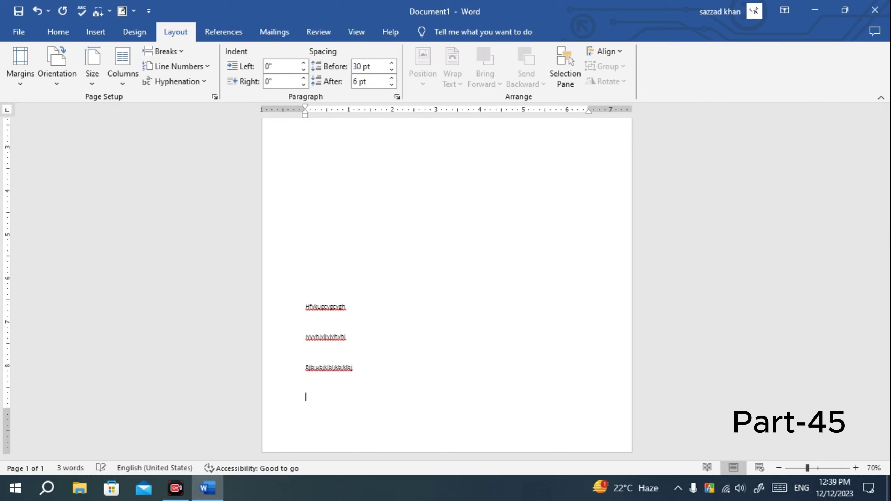
Check how the three sample paragraphs are placed on the page and delete them.
{"action": "scroll", "coordinate": [348, 418], "scroll_direction": "up", "scroll_amount": 3}
{"action": "scroll", "coordinate": [326, 432], "scroll_direction": "down", "scroll_amount": 3}
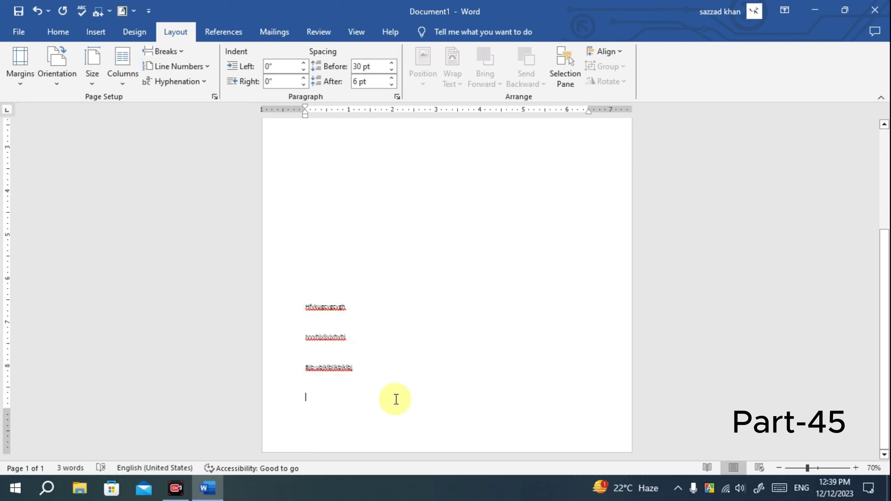
{"action": "scroll", "coordinate": [376, 386], "scroll_direction": "up", "scroll_amount": 3}
{"action": "scroll", "coordinate": [355, 390], "scroll_direction": "down", "scroll_amount": 3}
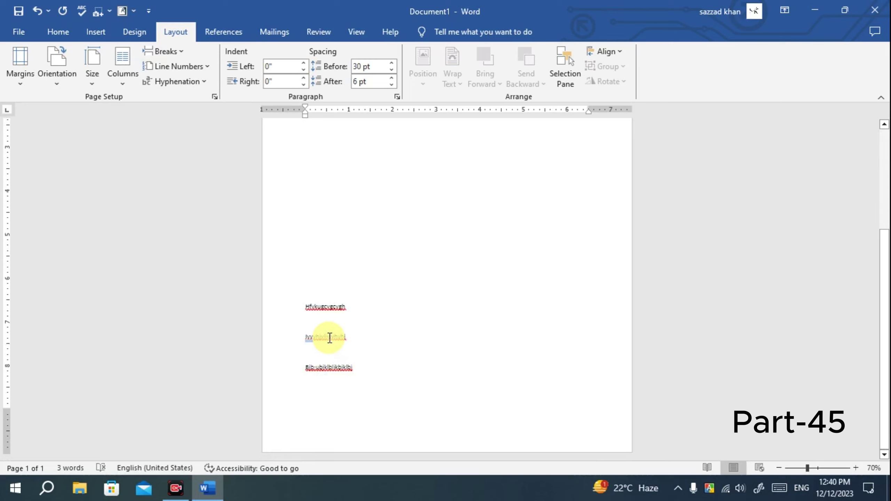
{"action": "scroll", "coordinate": [337, 347], "scroll_direction": "up", "scroll_amount": 3}
{"action": "scroll", "coordinate": [340, 379], "scroll_direction": "down", "scroll_amount": 3}
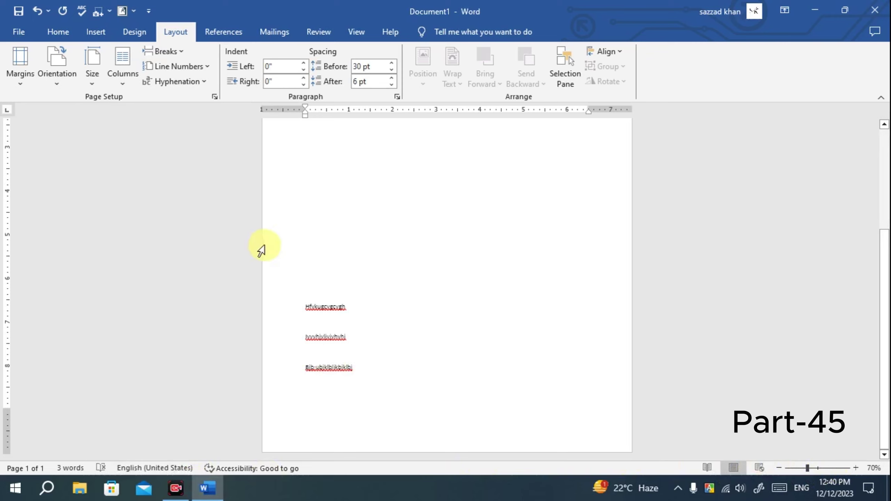
{"action": "left_click_drag", "start_coordinate": [331, 398], "coordinate": [292, 301]}
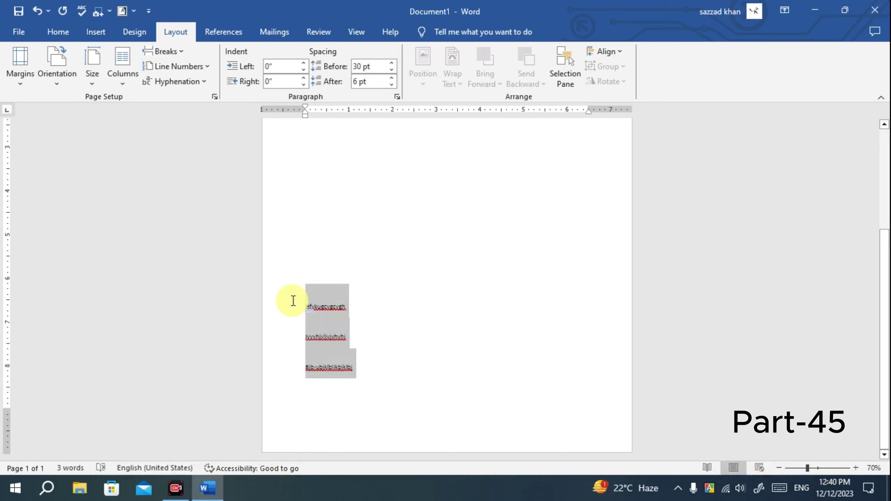
{"action": "key", "text": "Delete"}
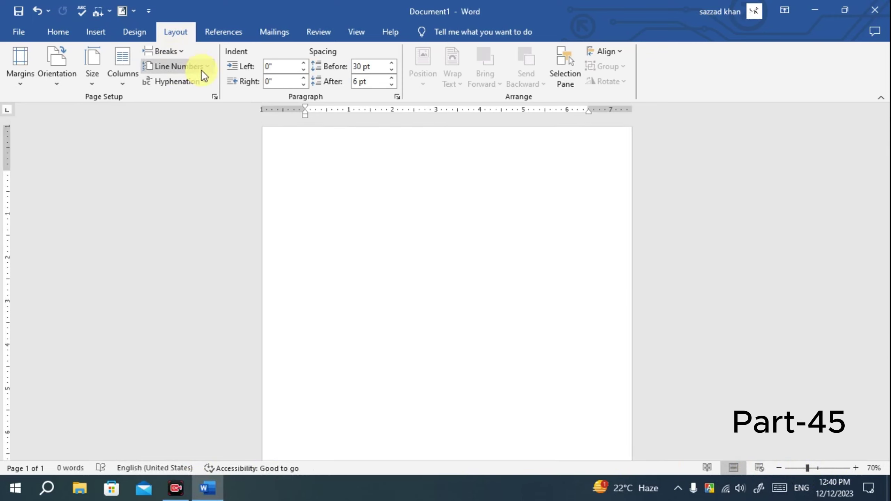
Change the page's vertical alignment to Justified through the line numbering options and apply it to the whole document.
{"action": "left_click", "coordinate": [207, 69]}
{"action": "left_click", "coordinate": [192, 162]}
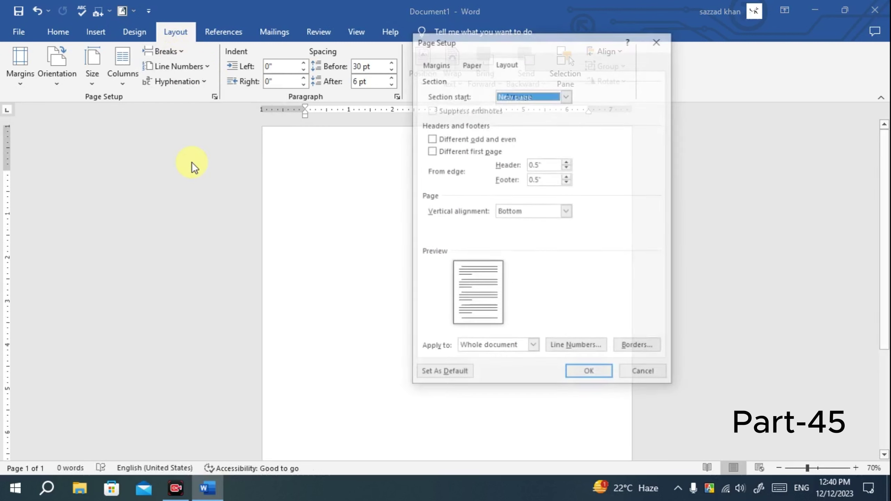
{"action": "left_click", "coordinate": [568, 212]}
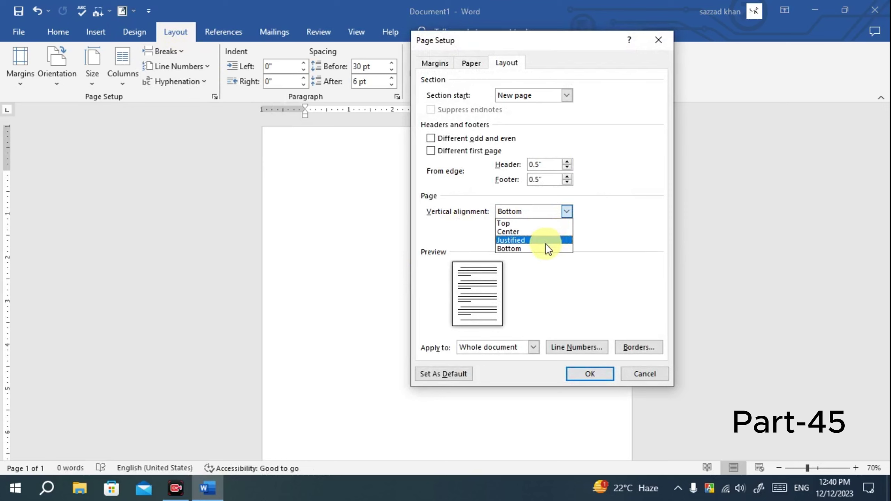
{"action": "left_click", "coordinate": [529, 249]}
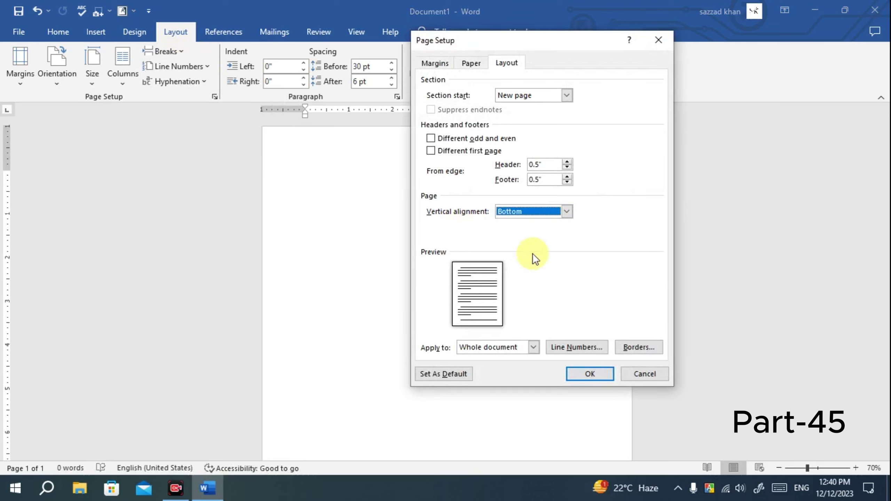
{"action": "left_click", "coordinate": [567, 210]}
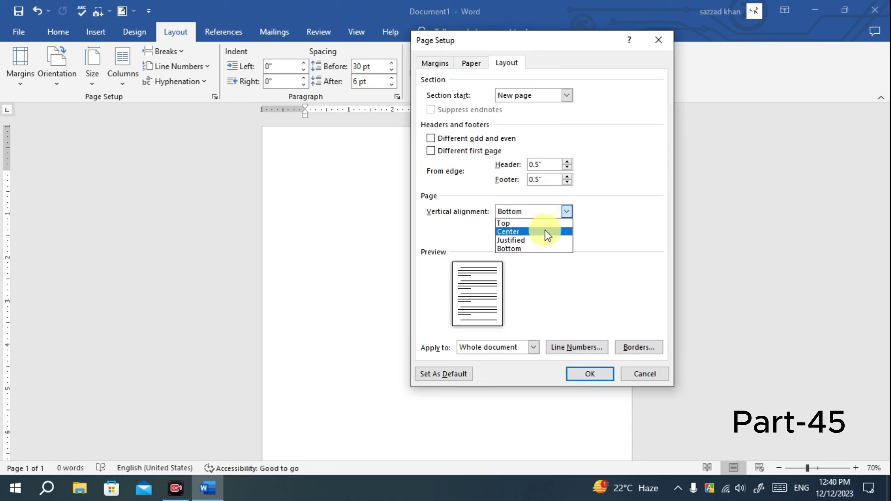
{"action": "left_click", "coordinate": [527, 240]}
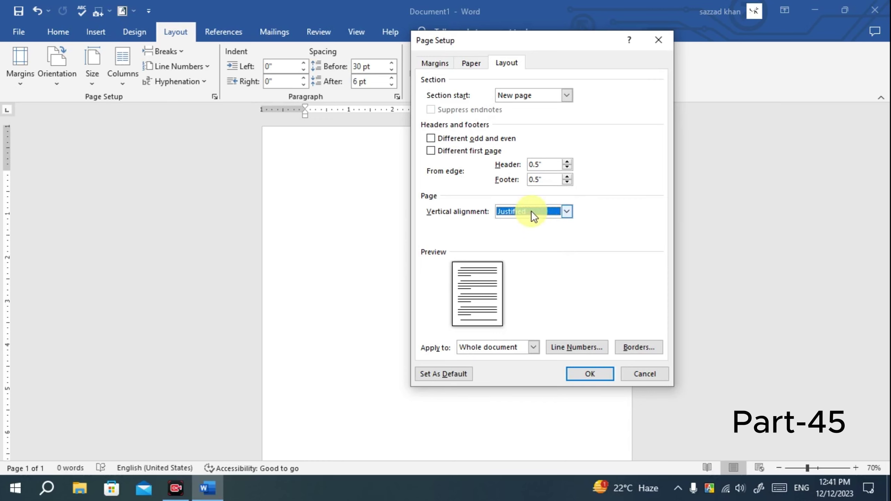
{"action": "left_click", "coordinate": [591, 374]}
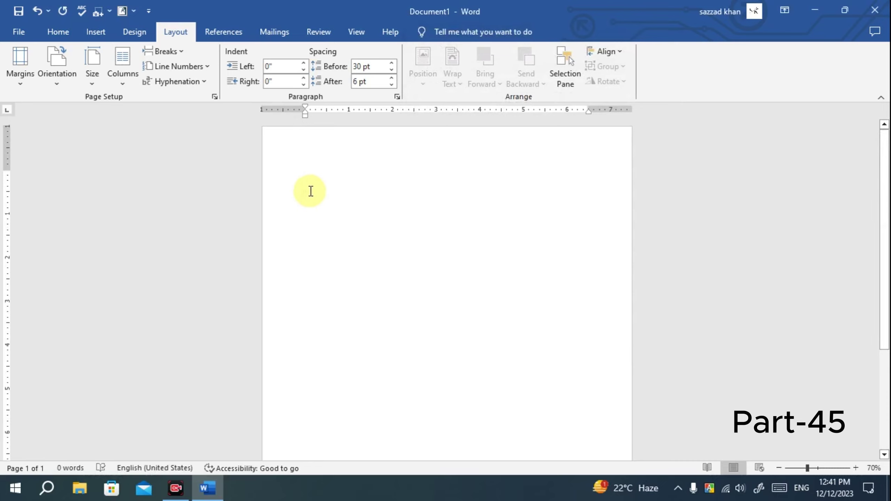
Enter a random first sample paragraph starting with "Lkhbhljbkjb" on the justified page and check its placement.
{"action": "type", "text": "Lkhbhljbkjb.;k"}
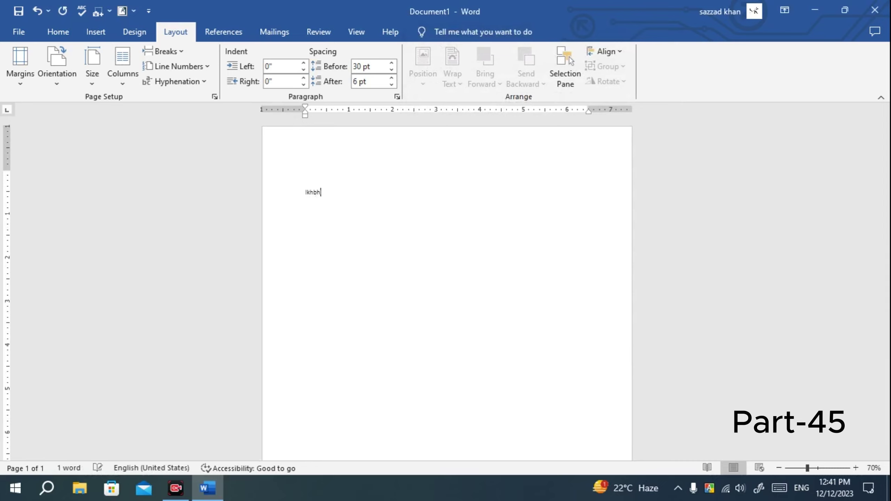
{"action": "type", "text": "bj"}
{"action": "scroll", "coordinate": [399, 329], "scroll_direction": "down", "scroll_amount": 5}
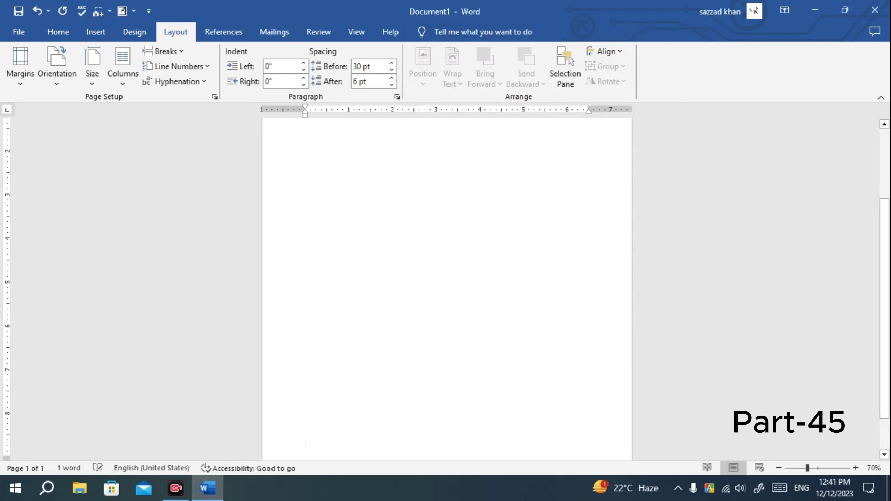
{"action": "scroll", "coordinate": [399, 337], "scroll_direction": "up", "scroll_amount": 5}
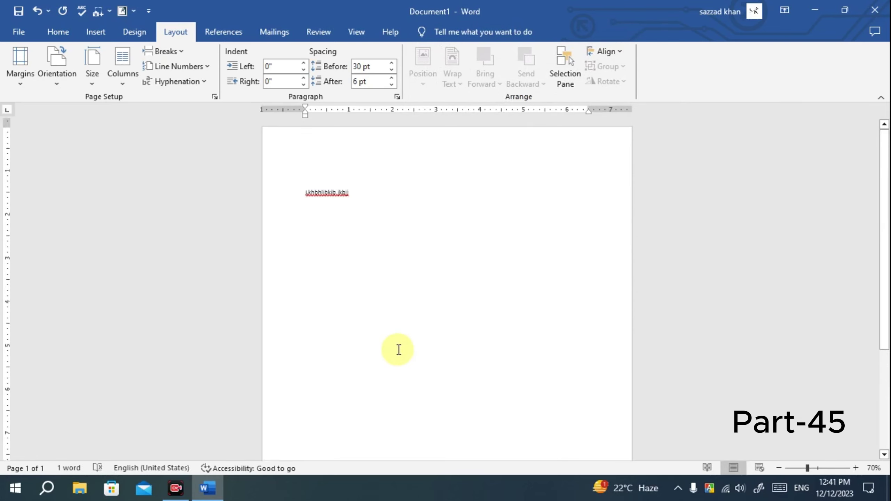
{"action": "scroll", "coordinate": [398, 350], "scroll_direction": "down", "scroll_amount": 5}
{"action": "scroll", "coordinate": [358, 351], "scroll_direction": "up", "scroll_amount": 5}
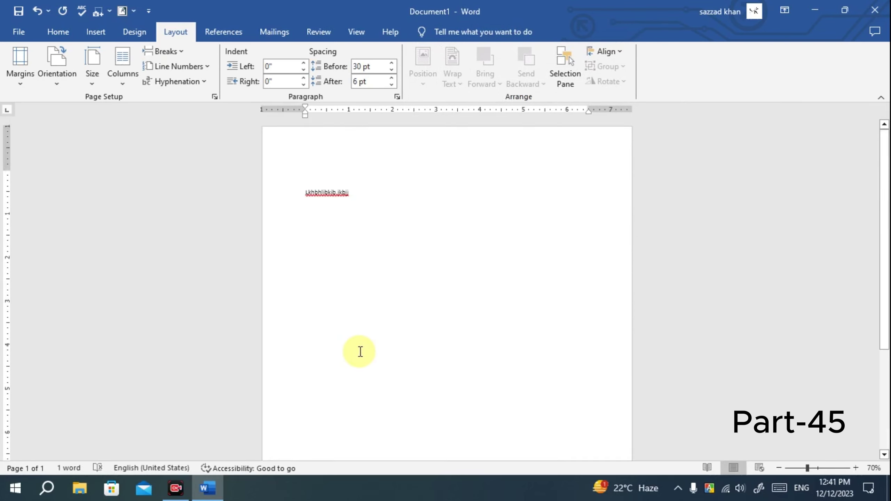
{"action": "left_click_drag", "start_coordinate": [368, 196], "coordinate": [282, 183]}
{"action": "scroll", "coordinate": [351, 281], "scroll_direction": "down", "scroll_amount": 5}
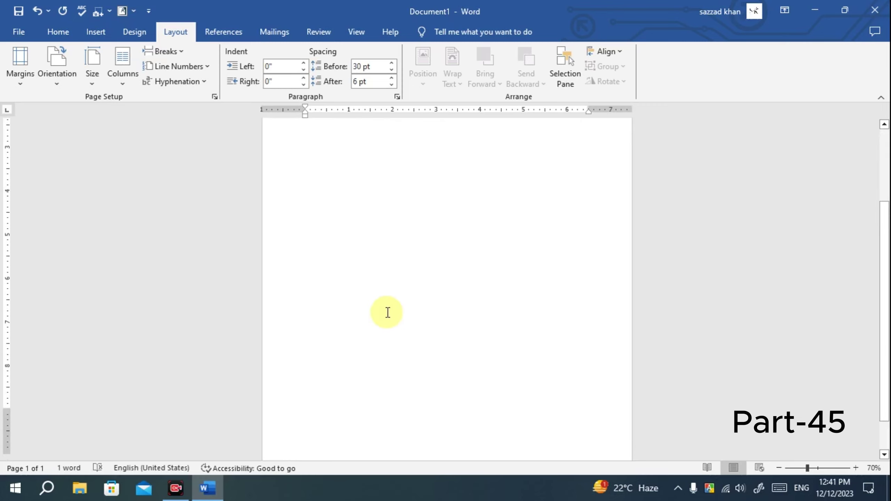
Enter "Kvlhvkhhh" as the second sample paragraph and compare the positions of both paragraphs on the page.
{"action": "left_click", "coordinate": [318, 415]}
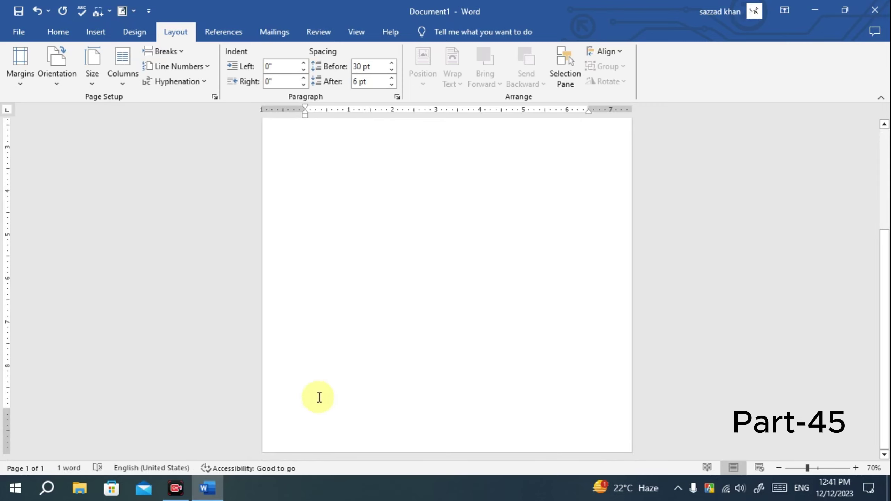
{"action": "type", "text": "Kvlhvkhhh"}
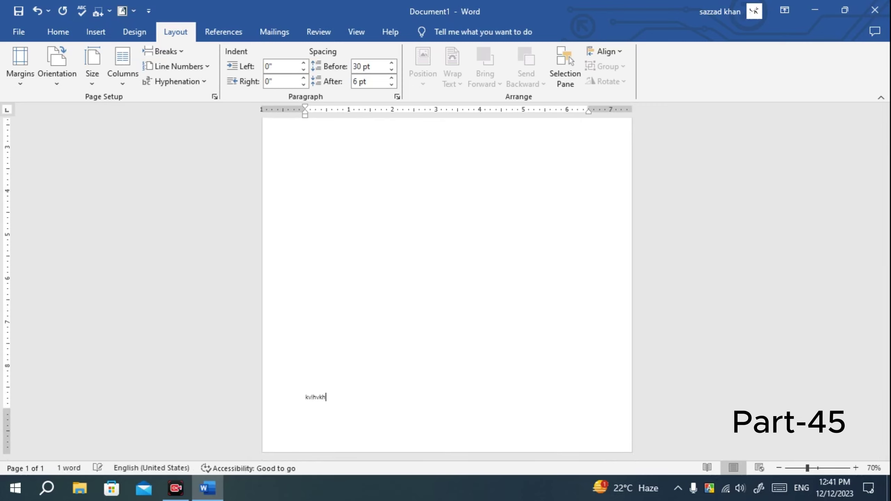
{"action": "scroll", "coordinate": [321, 396], "scroll_direction": "down", "scroll_amount": 5}
{"action": "scroll", "coordinate": [390, 386], "scroll_direction": "up", "scroll_amount": 3}
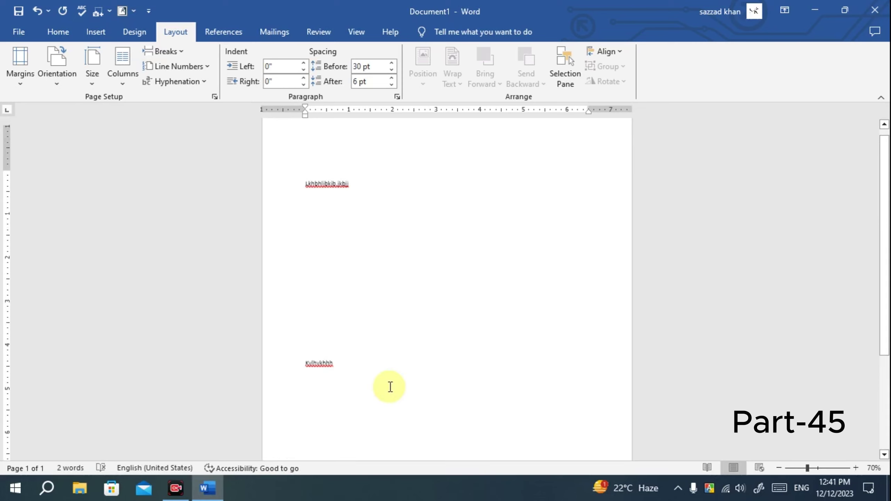
{"action": "scroll", "coordinate": [390, 386], "scroll_direction": "down", "scroll_amount": 3}
{"action": "scroll", "coordinate": [313, 231], "scroll_direction": "up", "scroll_amount": 3}
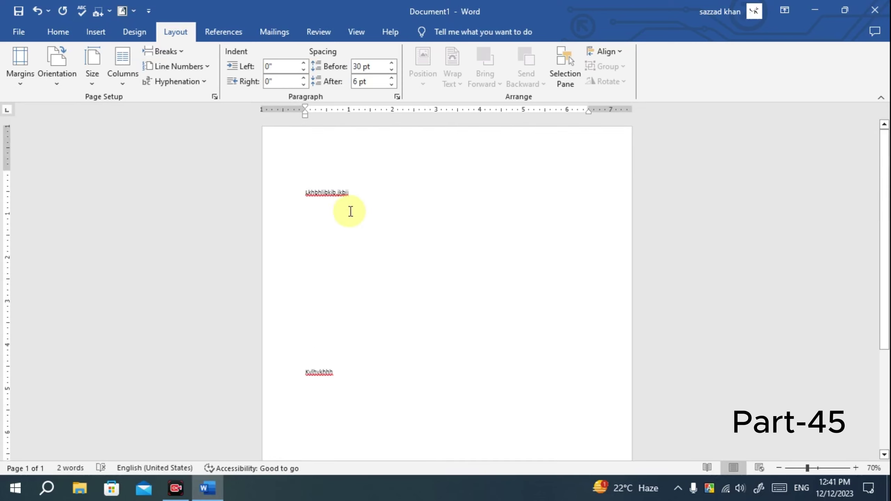
{"action": "left_click", "coordinate": [301, 193]}
{"action": "left_click", "coordinate": [284, 372]}
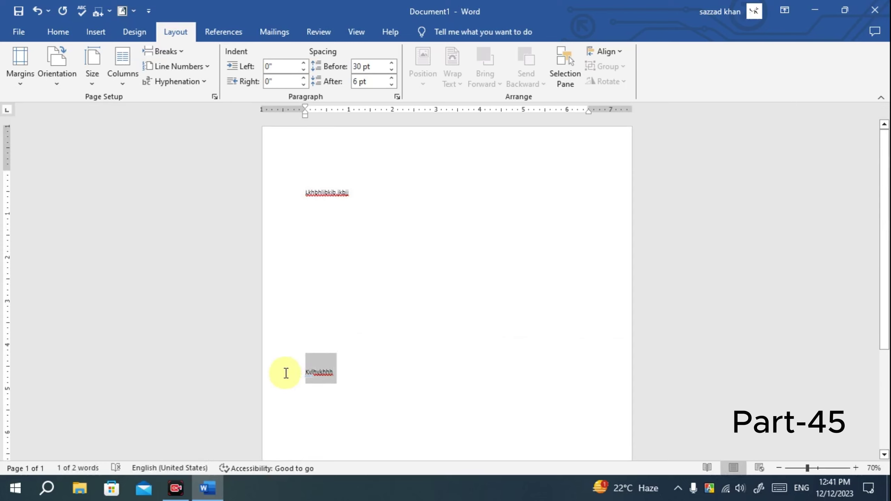
Add two more random sample paragraphs, the first reading "Jgblkjbkjkjkbjk", and check how the paragraphs spread over the page.
{"action": "scroll", "coordinate": [364, 374], "scroll_direction": "down", "scroll_amount": 4}
{"action": "left_click", "coordinate": [325, 398]}
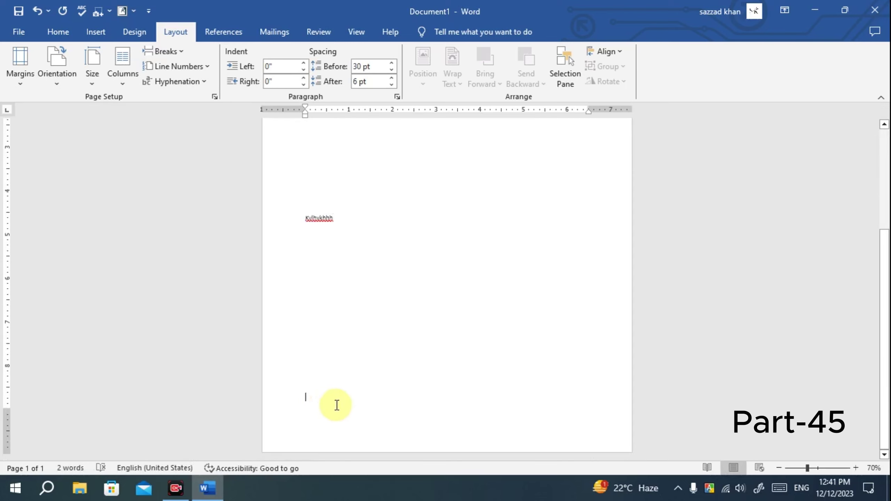
{"action": "type", "text": "jgblkjbkjkjkbjk"}
{"action": "key", "text": "Return"}
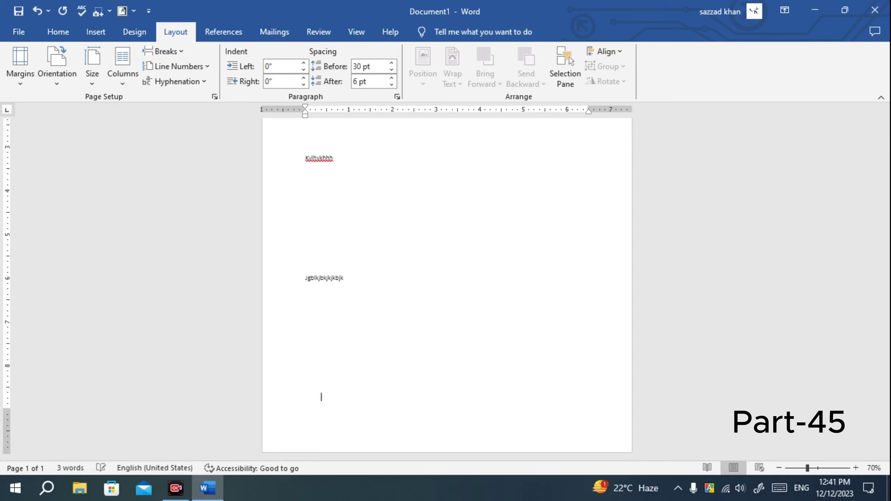
{"action": "type", "text": "kbkb"}
{"action": "scroll", "coordinate": [418, 372], "scroll_direction": "up", "scroll_amount": 5}
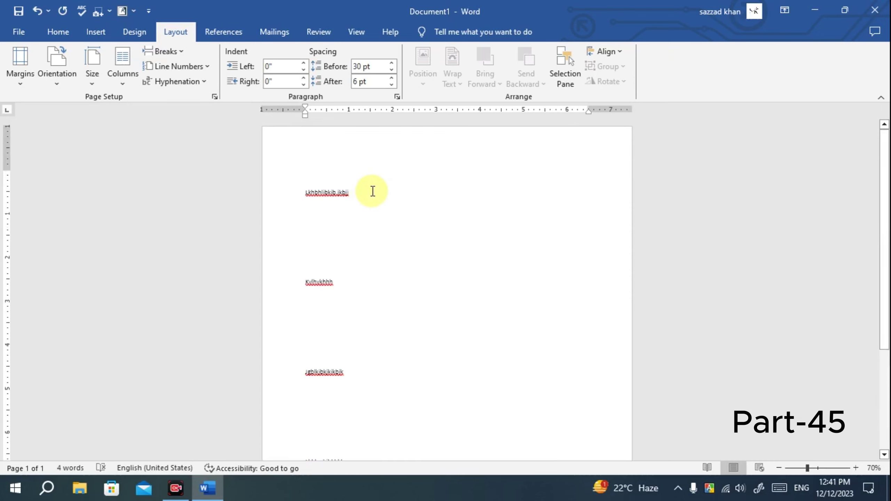
{"action": "left_click_drag", "start_coordinate": [371, 192], "coordinate": [294, 183]}
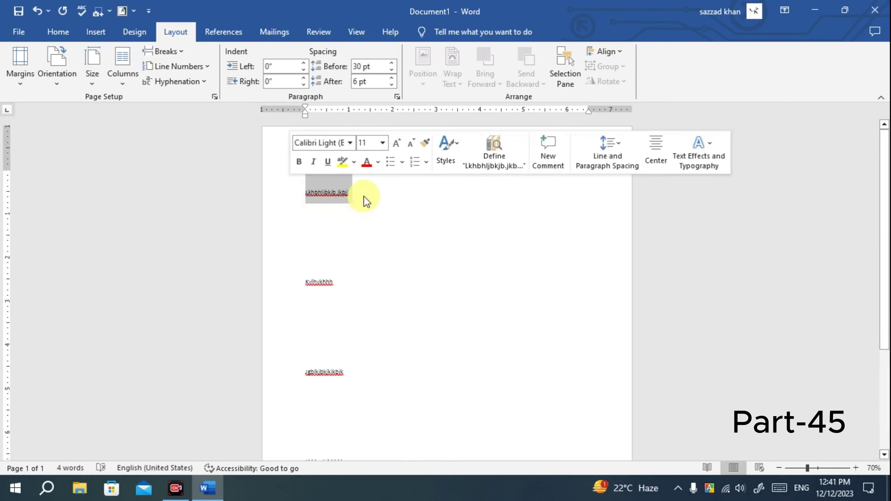
{"action": "left_click", "coordinate": [379, 198]}
Add "lh;obhujjkbjkbjkbn" as the fifth sample paragraph, start a new line below it and review the vertical spacing.
{"action": "scroll", "coordinate": [330, 196], "scroll_direction": "down", "scroll_amount": 4}
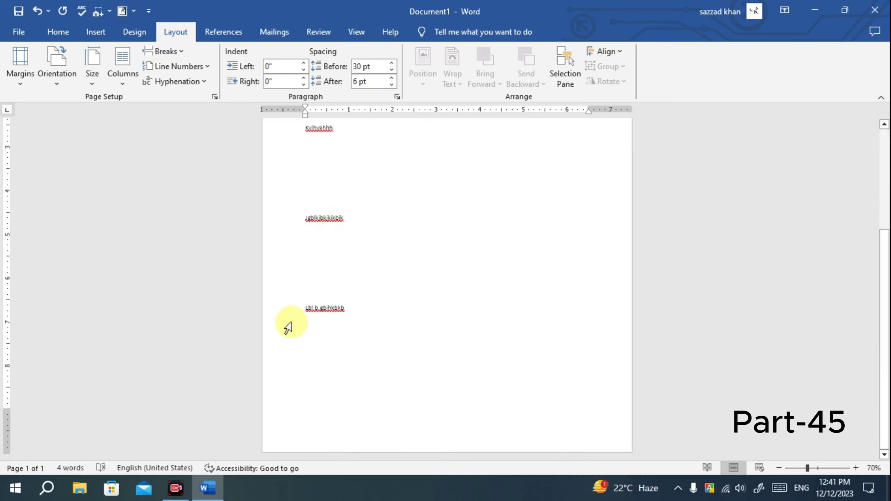
{"action": "left_click", "coordinate": [315, 394]}
{"action": "left_click", "coordinate": [319, 395]}
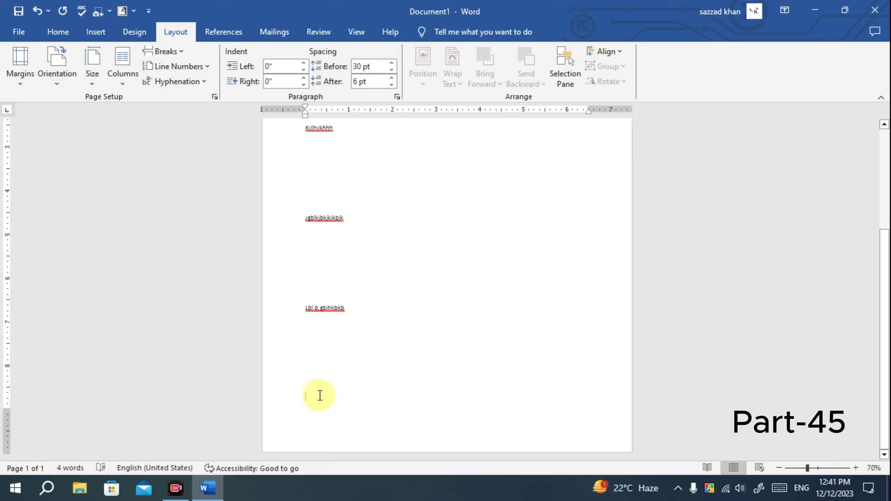
{"action": "type", "text": "lh;obhujjkbjkbjkbn"}
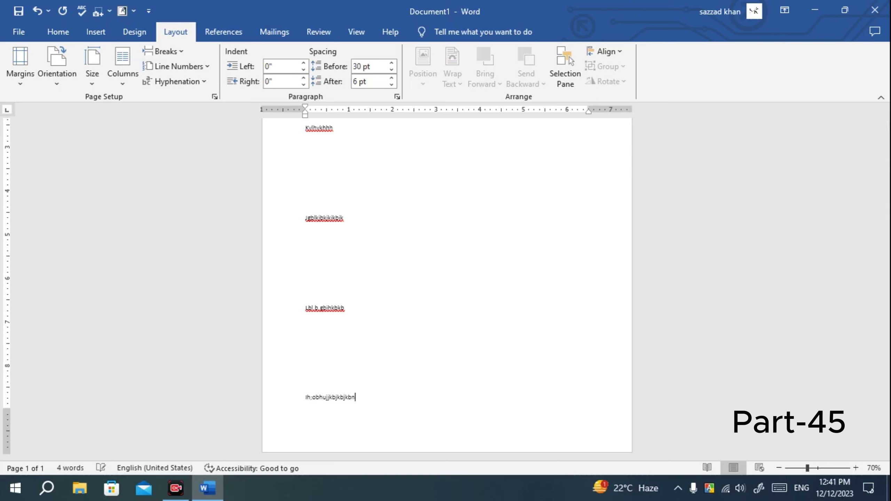
{"action": "key", "text": "Return"}
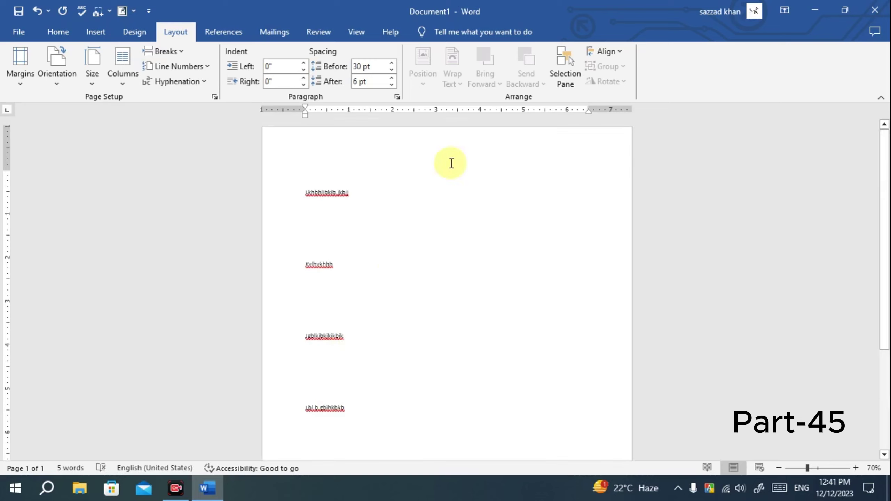
{"action": "scroll", "coordinate": [346, 297], "scroll_direction": "down", "scroll_amount": 2}
{"action": "scroll", "coordinate": [348, 302], "scroll_direction": "up", "scroll_amount": 3}
{"action": "scroll", "coordinate": [348, 299], "scroll_direction": "down", "scroll_amount": 3}
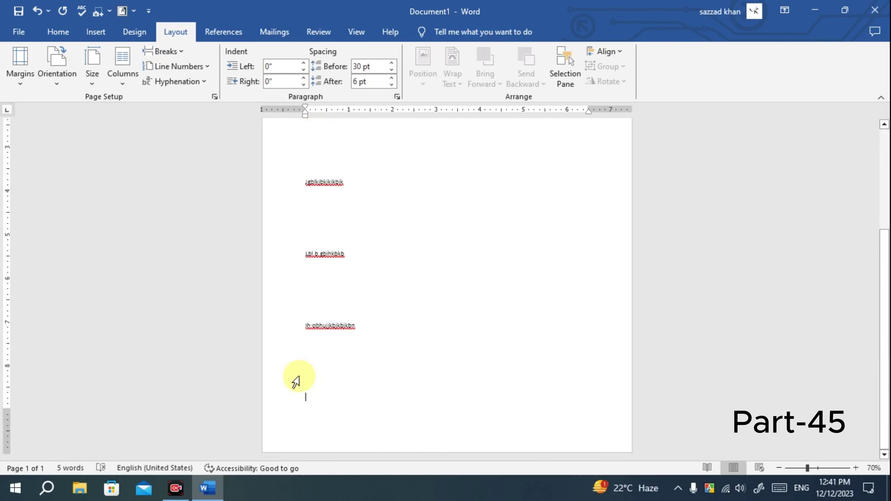
{"action": "scroll", "coordinate": [298, 392], "scroll_direction": "up", "scroll_amount": 3}
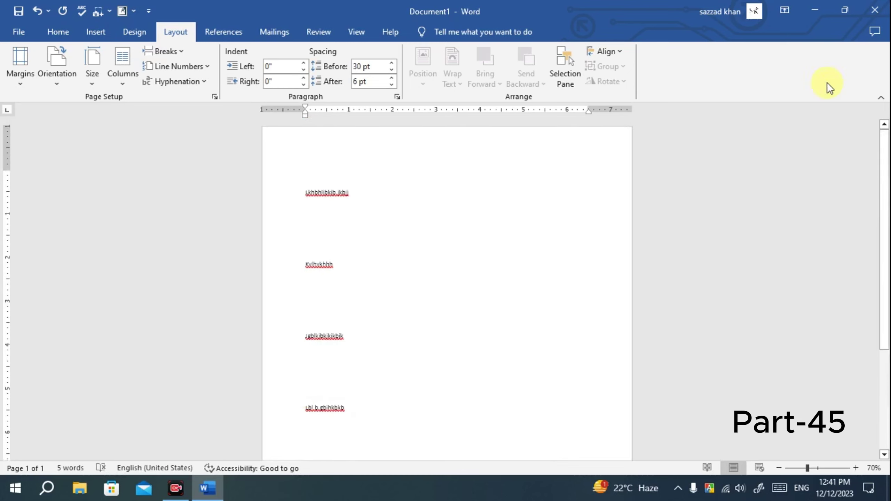
Close the sample document without saving the changes.
{"action": "left_click", "coordinate": [875, 10]}
{"action": "left_click", "coordinate": [497, 314]}
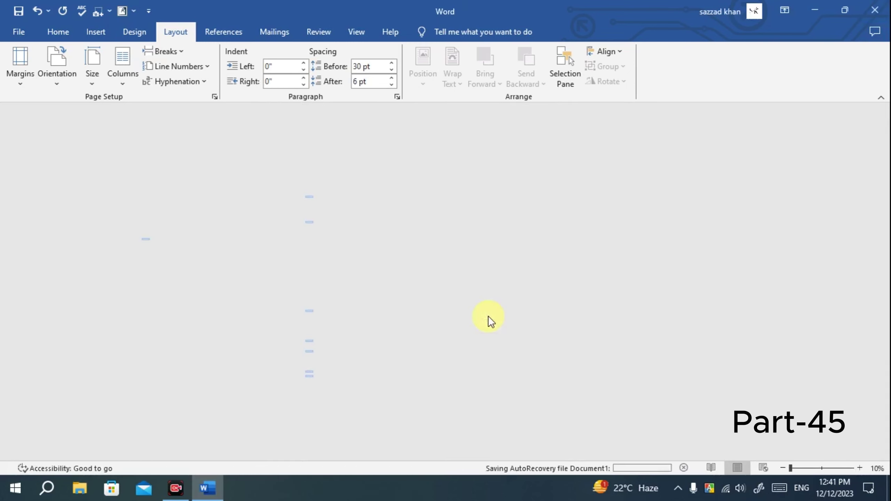